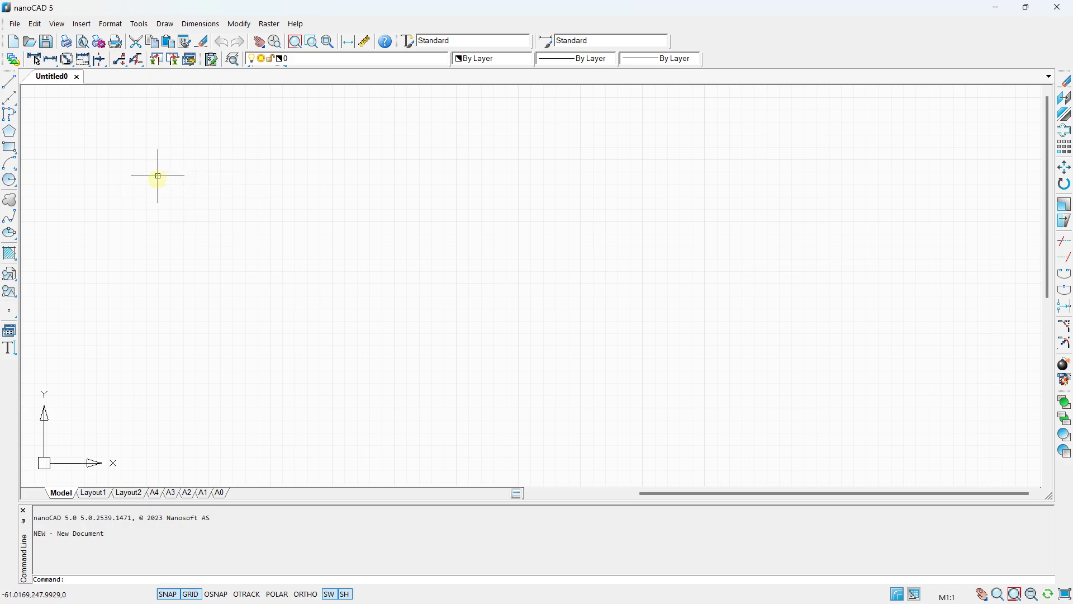
# - Draw a rectangle about 260 by 150 units by two opposite corners, from about (-50,100) to (210,250)
pyautogui.click(14, 146)
pyautogui.click(208, 346)
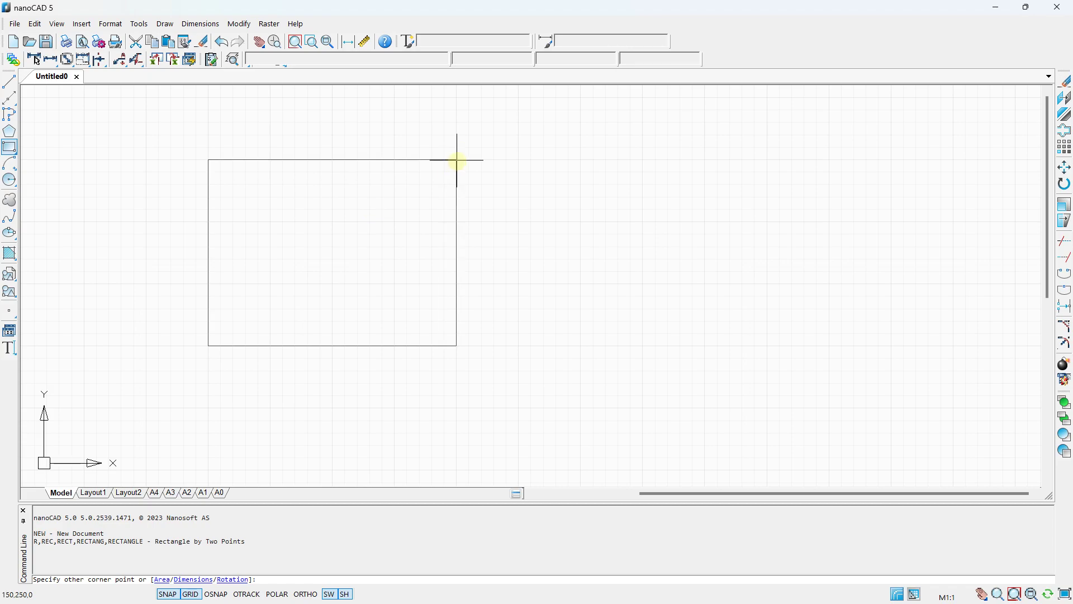
pyautogui.click(531, 160)
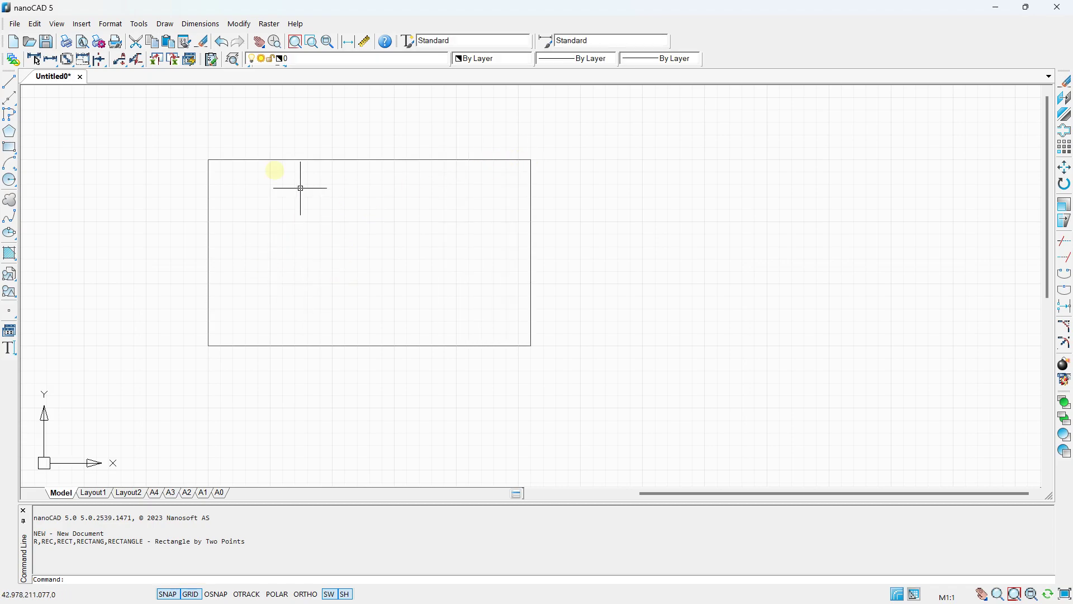
# - Draw a circle with a radius of about 30 units inside the rectangle near its upper-left corner, centred at about (0,200)
pyautogui.click(10, 181)
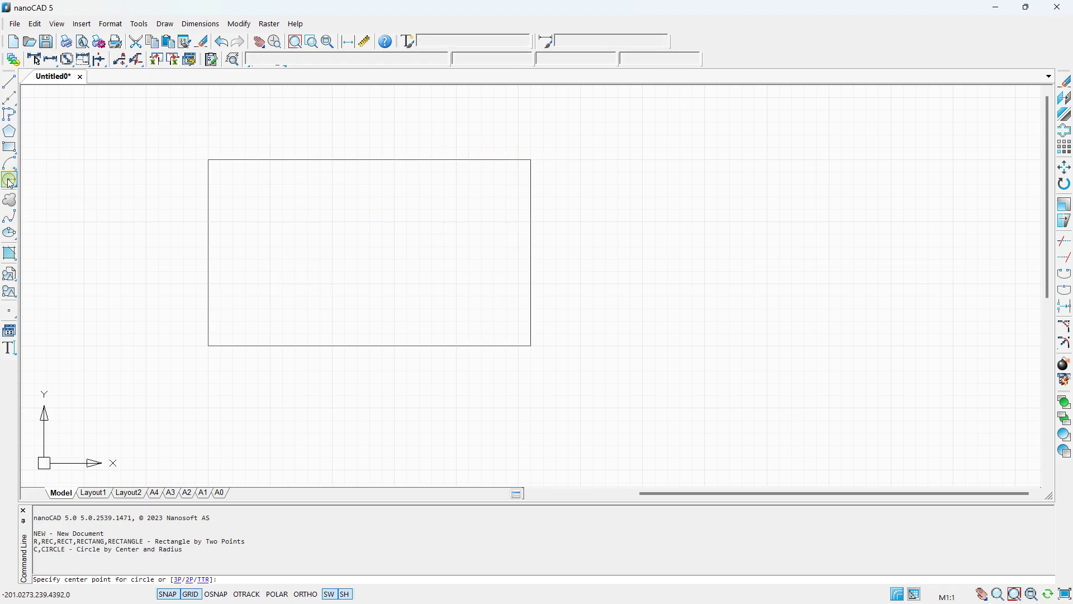
pyautogui.click(271, 222)
pyautogui.click(271, 184)
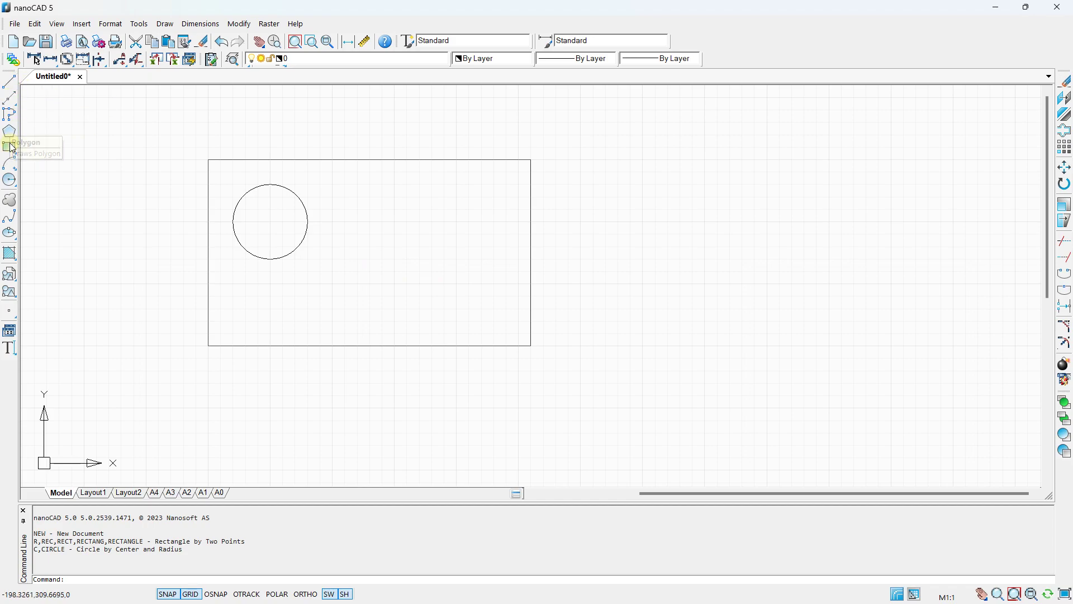
# - Draw a second rectangle about 70 units wide and 110 high inside the large one, near its right side
pyautogui.scroll(1, 433, 237)
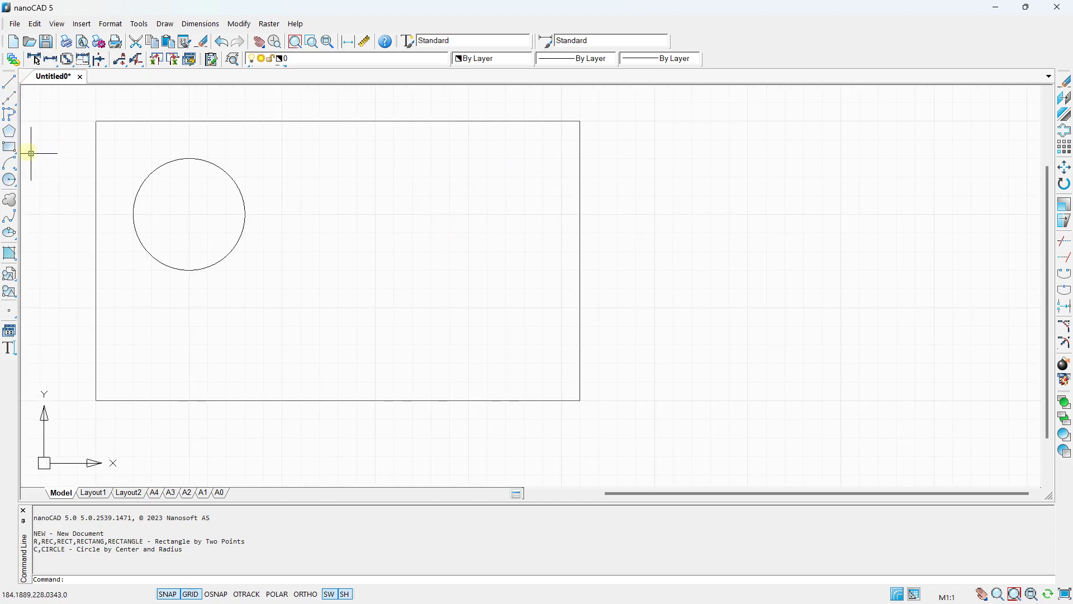
pyautogui.click(8, 147)
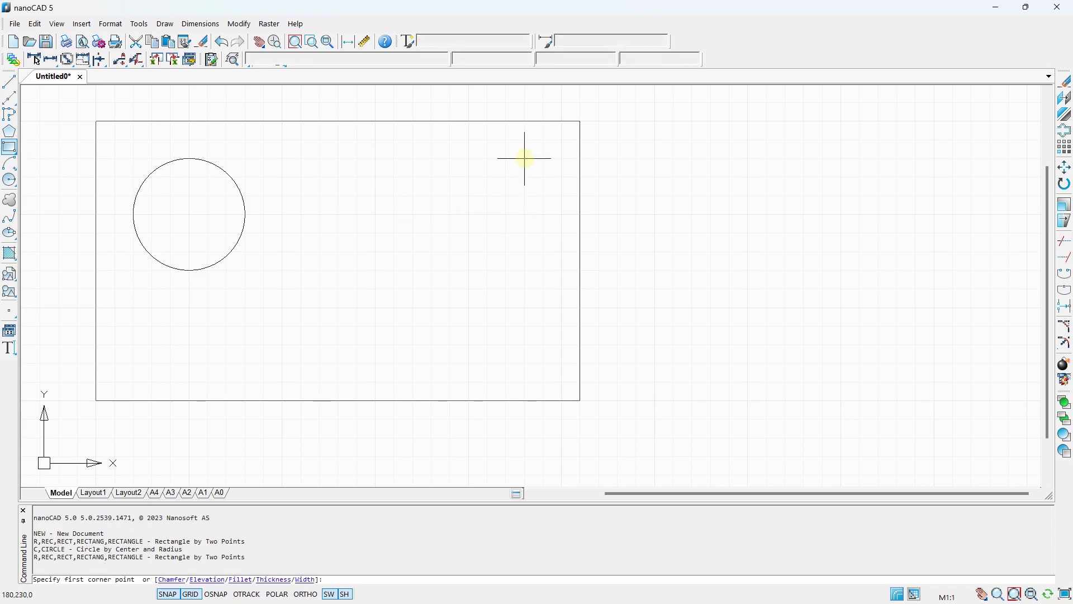
pyautogui.click(543, 159)
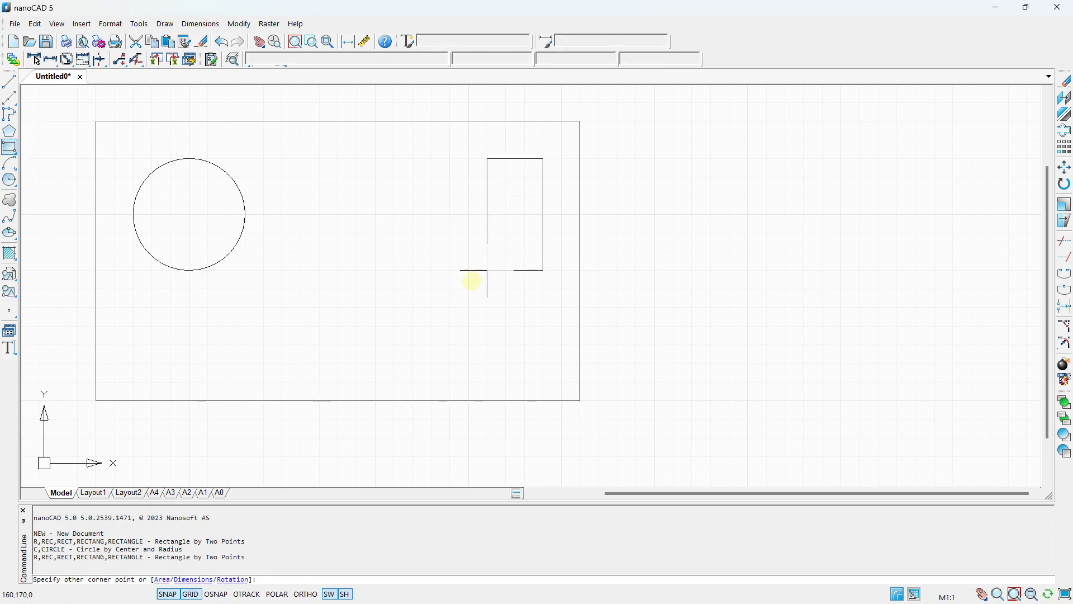
pyautogui.click(414, 363)
pyautogui.scroll(-2, 383, 306)
pyautogui.scroll(1, 388, 305)
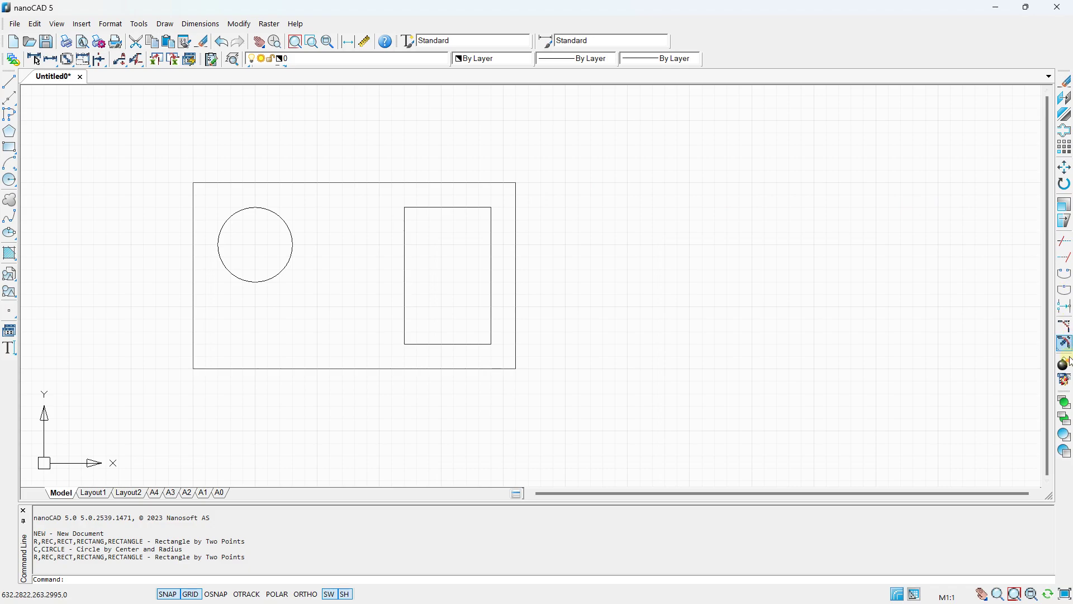
# - Try moving the inner rectangle alone outside the large rectangle and back by hand, and undo the last displacement
pyautogui.moveTo(1067, 392); pyautogui.dragTo(1060, 344)
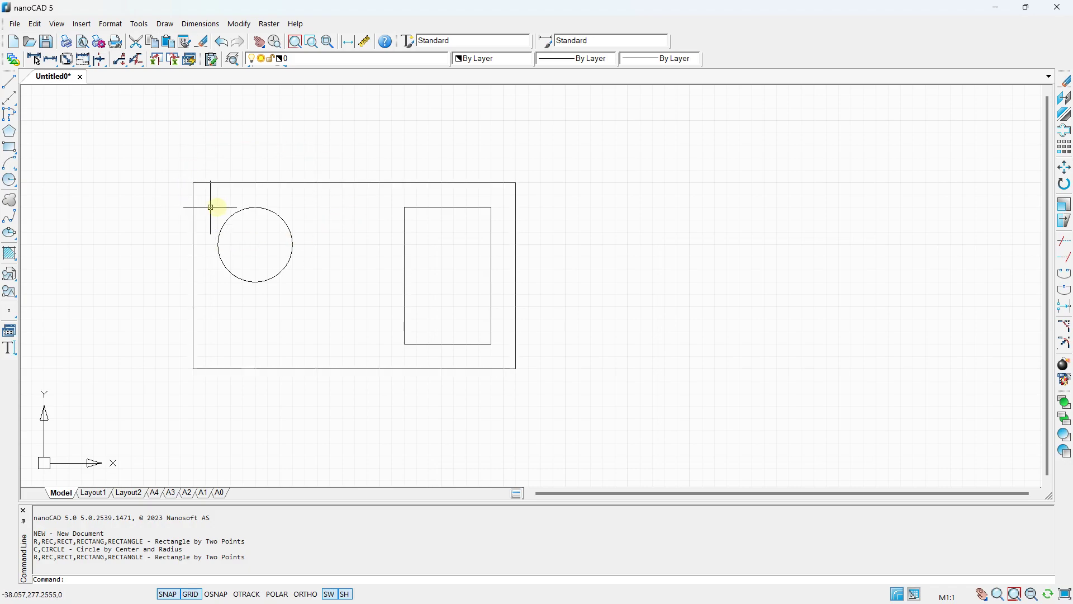
pyautogui.click(403, 221)
pyautogui.moveTo(404, 239); pyautogui.dragTo(710, 211)
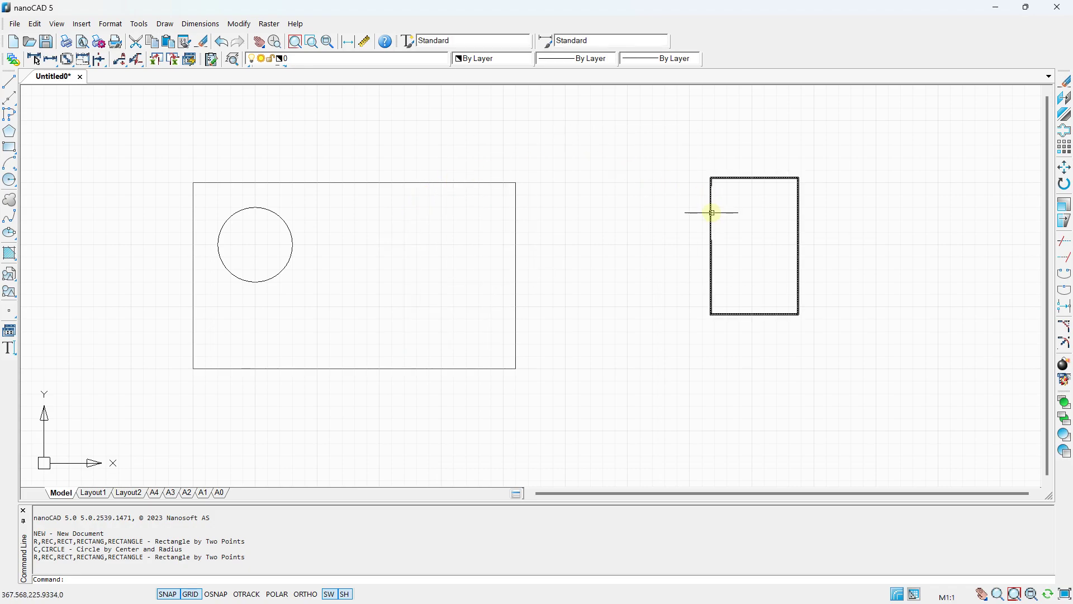
pyautogui.moveTo(713, 219); pyautogui.dragTo(411, 240)
pyautogui.click(222, 42)
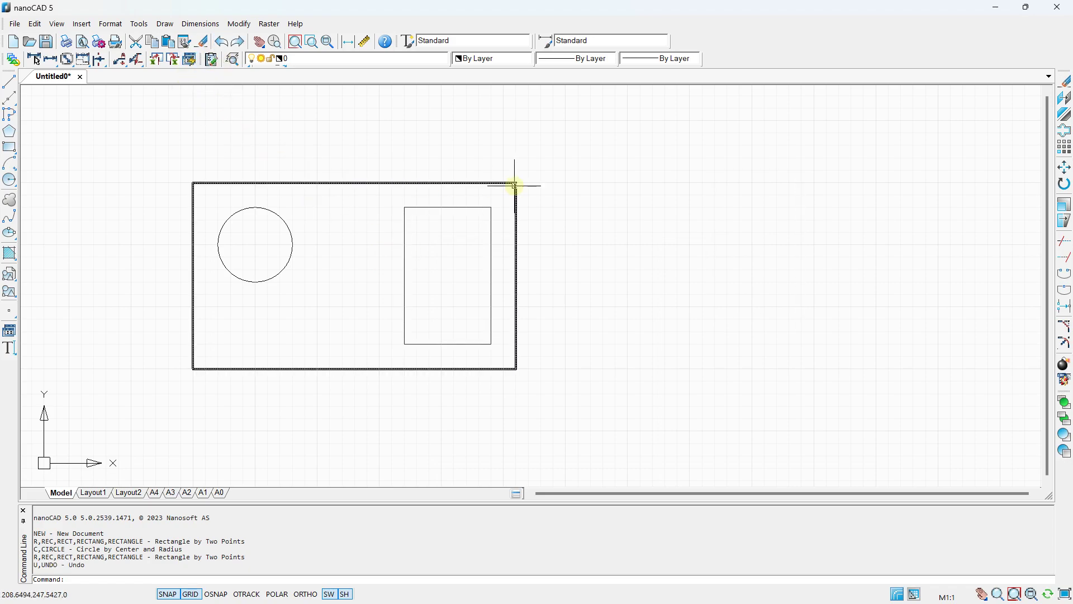
# - Move the large rectangle, circle and inner rectangle together 500 units to the right, using the large rectangle's lower-right corner as base point
pyautogui.scroll(-2, 515, 185)
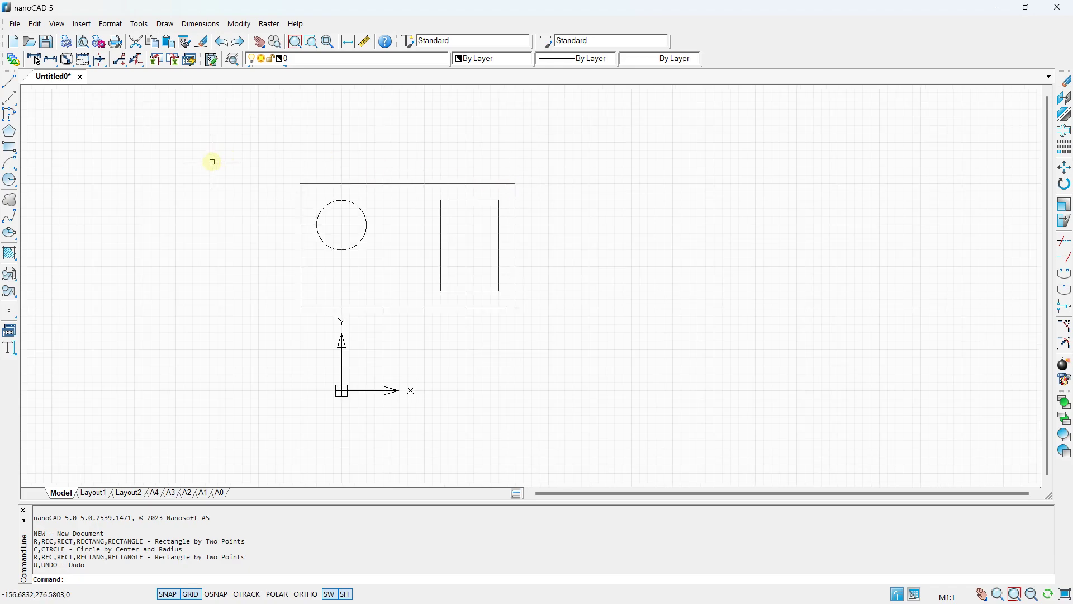
pyautogui.click(1065, 167)
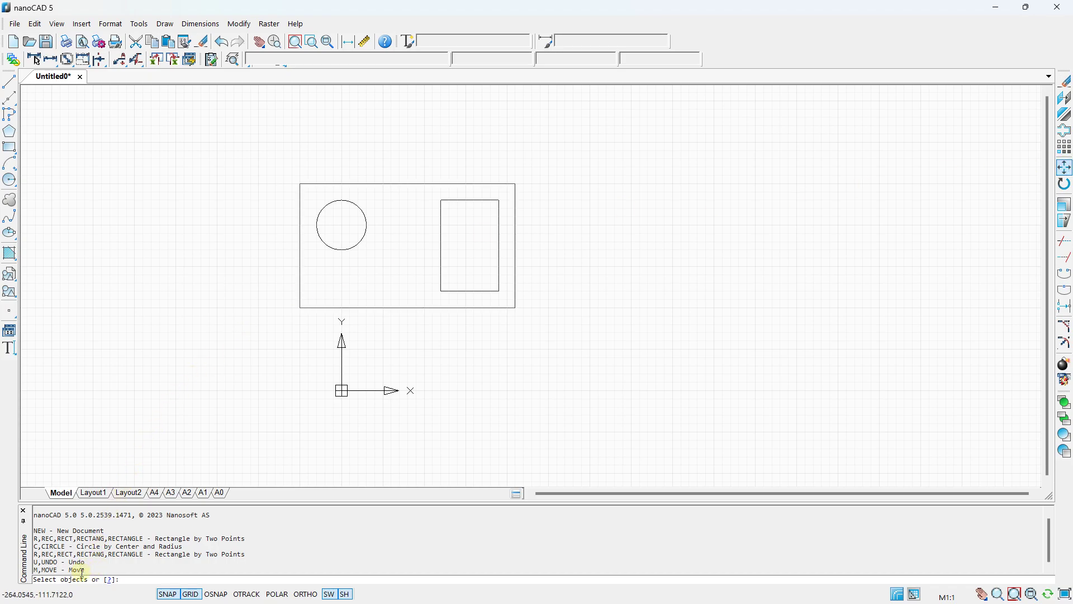
pyautogui.click(248, 147)
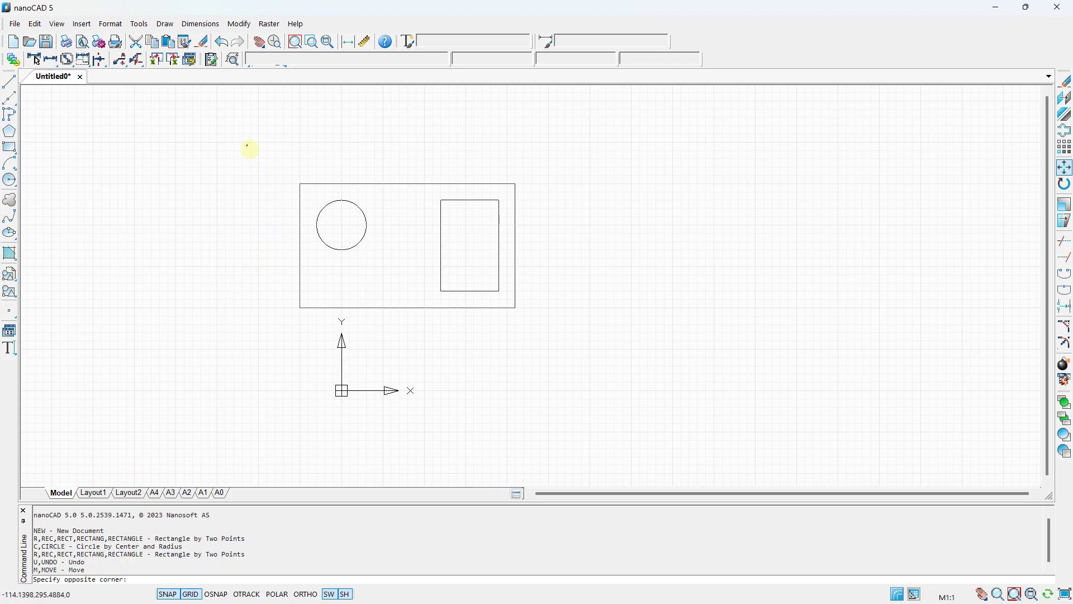
pyautogui.click(583, 336)
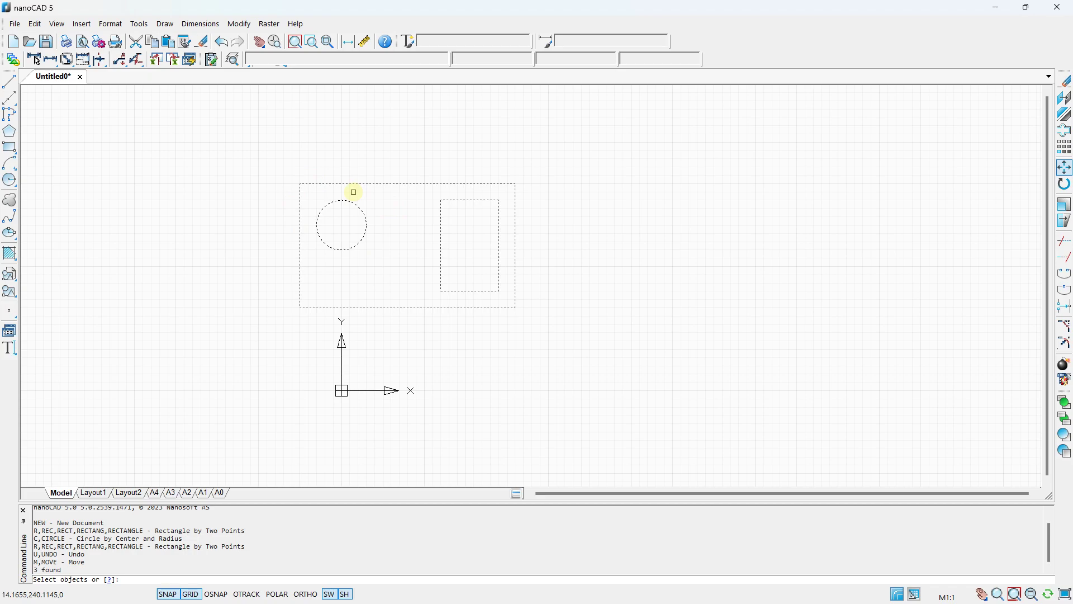
pyautogui.press('Return')
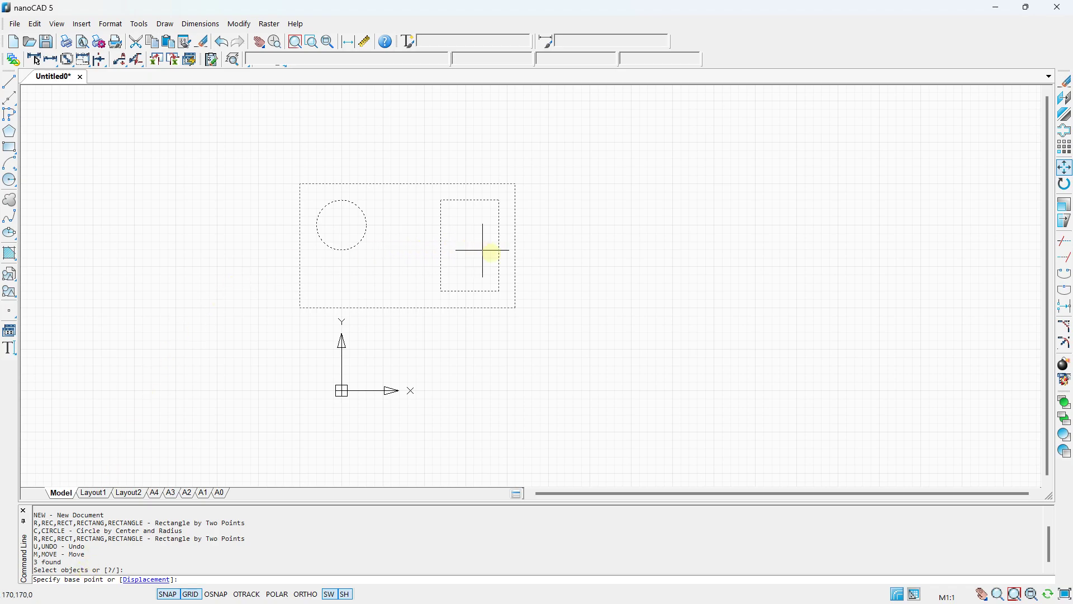
pyautogui.click(516, 307)
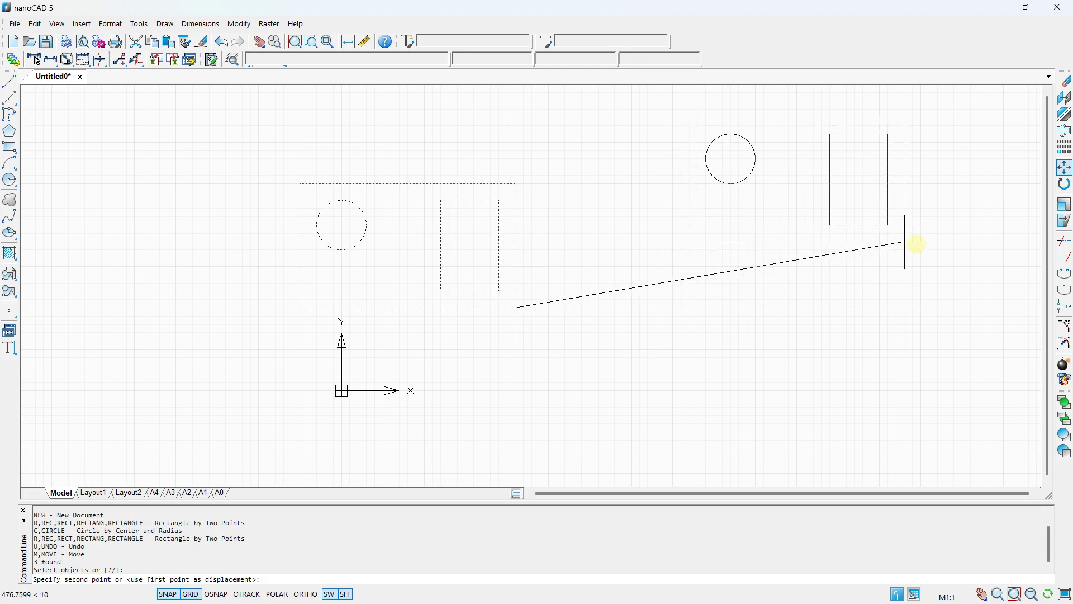
pyautogui.click(929, 307)
# - Select all three shapes first and move them 530 units further right, with a base point near the large rectangle's centre
pyautogui.moveTo(587, 226); pyautogui.dragTo(210, 221, button='middle')
pyautogui.moveTo(441, 219); pyautogui.dragTo(293, 213, button='middle')
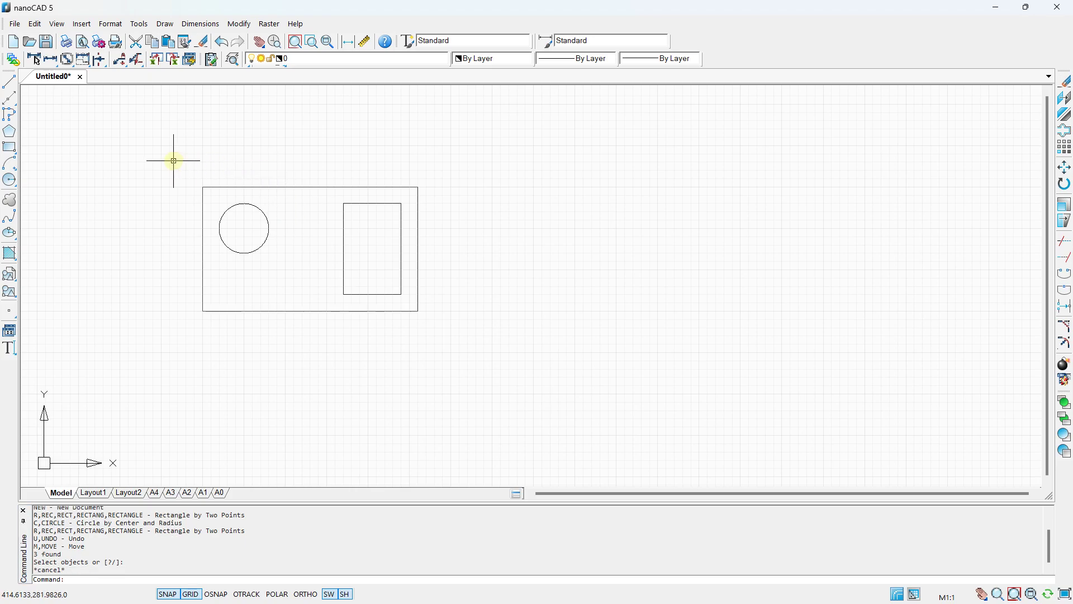
pyautogui.click(135, 137)
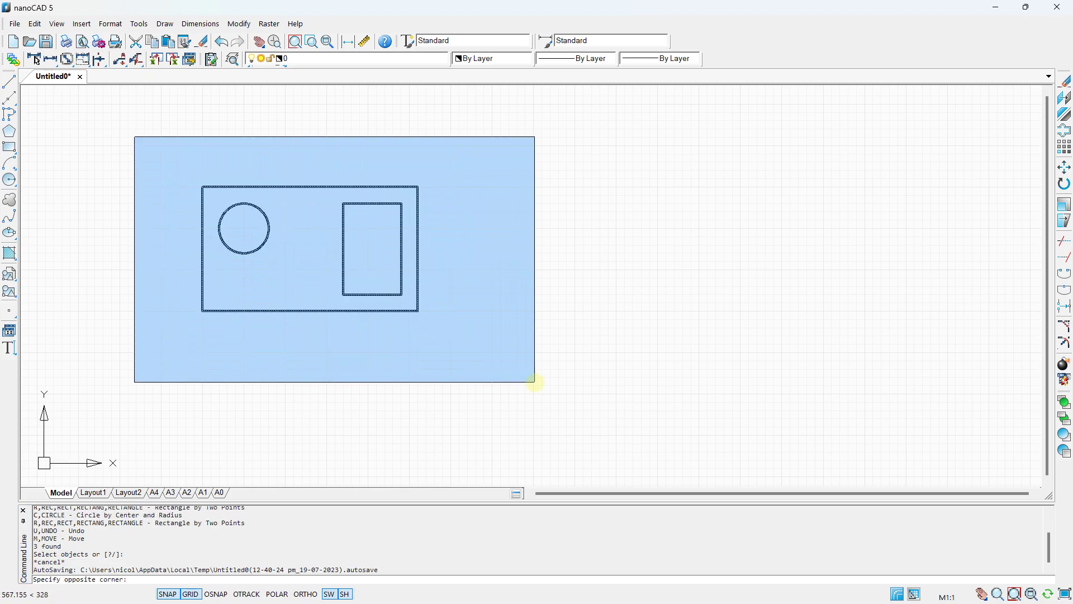
pyautogui.click(530, 371)
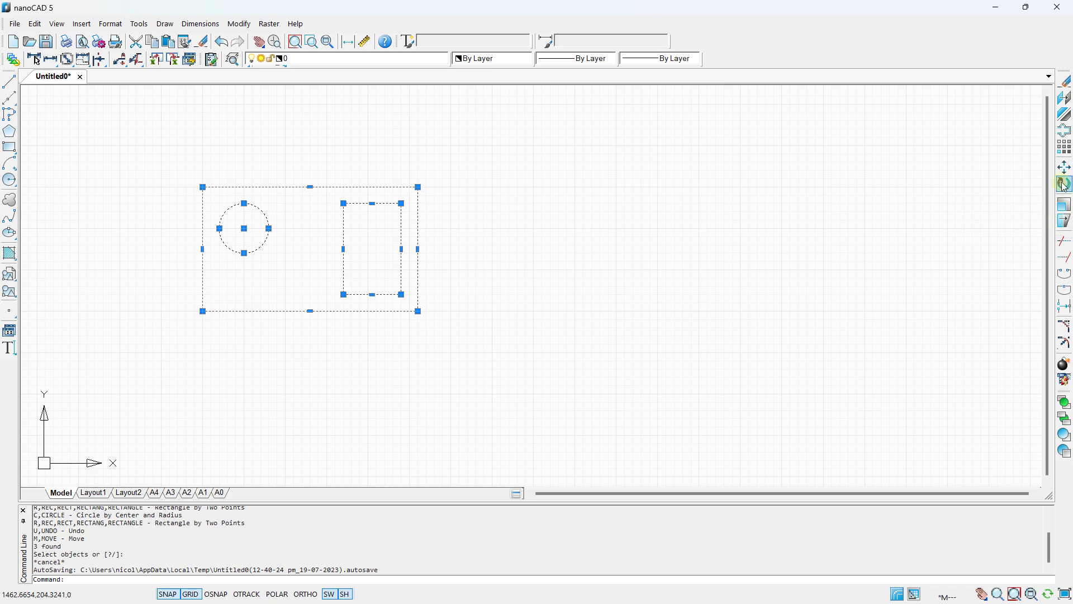
pyautogui.click(1065, 167)
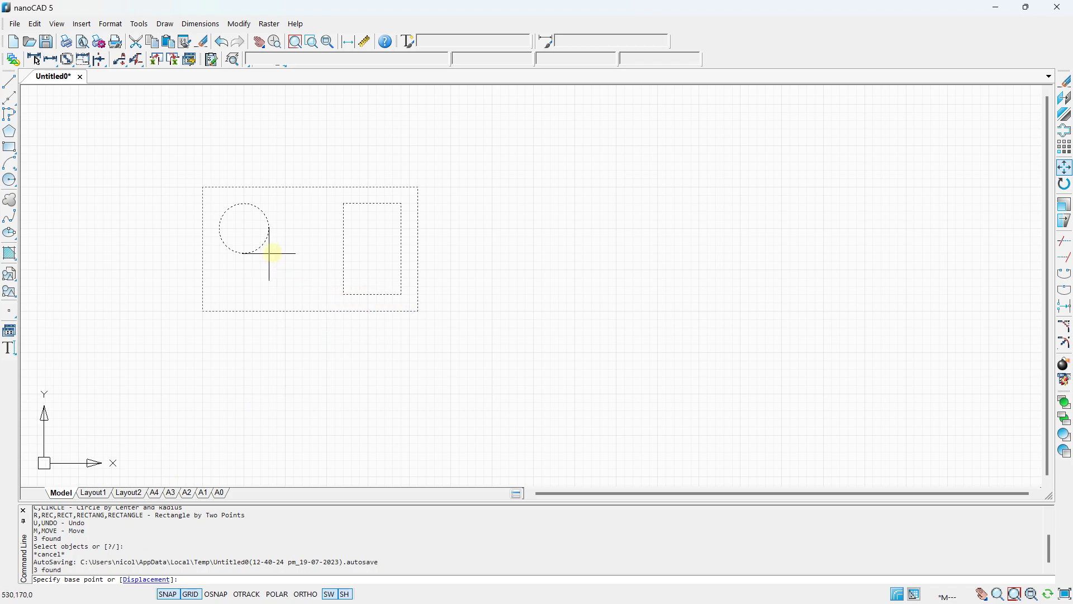
pyautogui.click(311, 253)
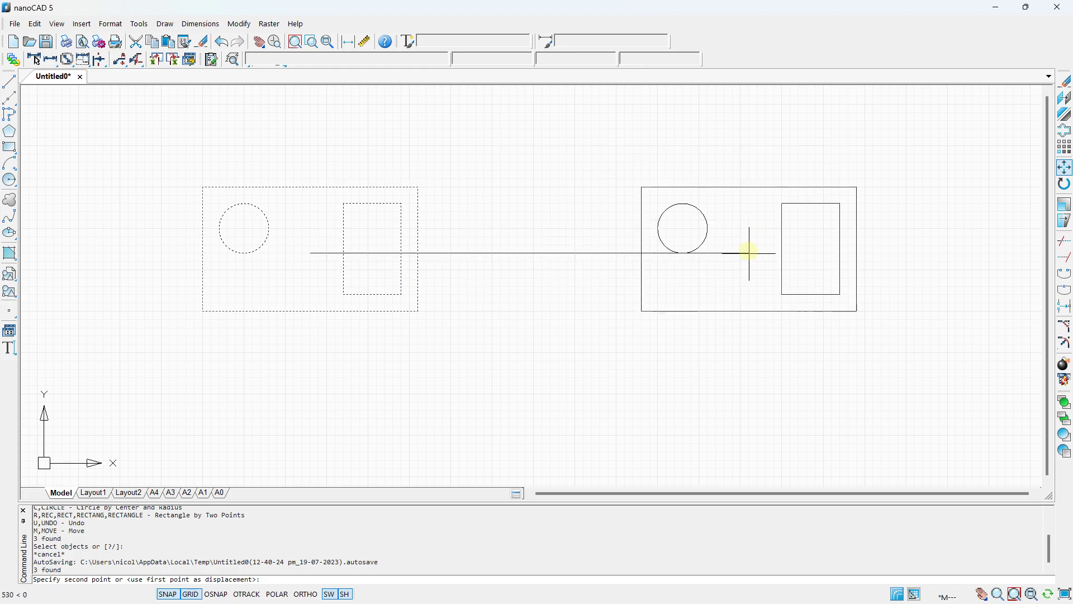
pyautogui.click(750, 253)
# - Draw a U-shaped outline with lines to the right of the shapes, about 500 units wide and 300 high, with arms about 100 wide
pyautogui.scroll(-3, 479, 237)
pyautogui.moveTo(646, 209)
pyautogui.mouseDown(button='middle')
pyautogui.moveTo(480, 215)
pyautogui.moveTo(326, 201)
pyautogui.moveTo(204, 151)
pyautogui.mouseUp(button='middle')
pyautogui.scroll(3, 480, 214)
pyautogui.scroll(-1, 203, 146)
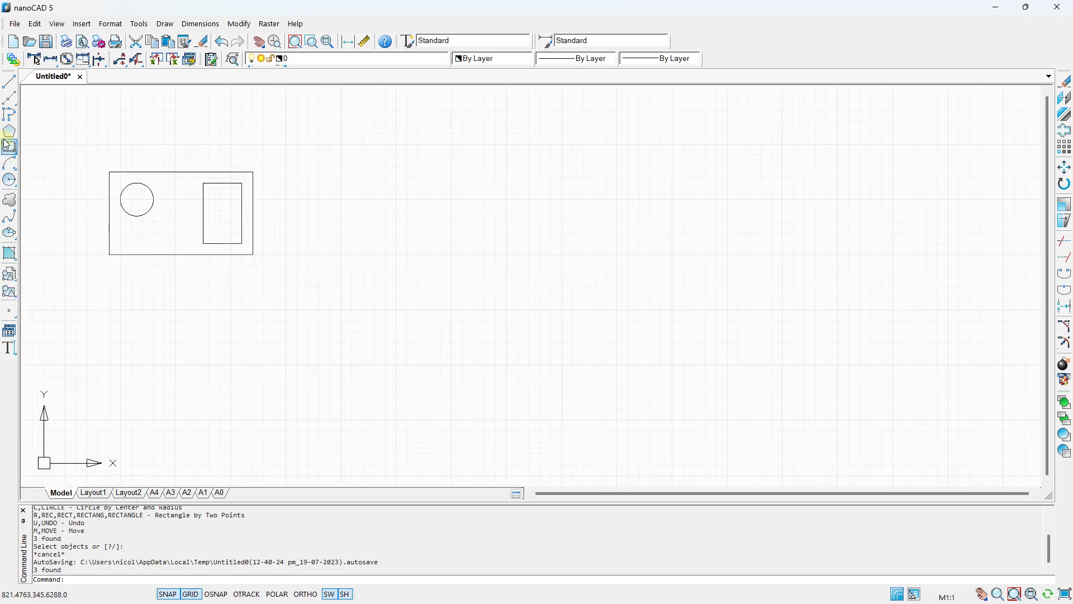
pyautogui.click(9, 83)
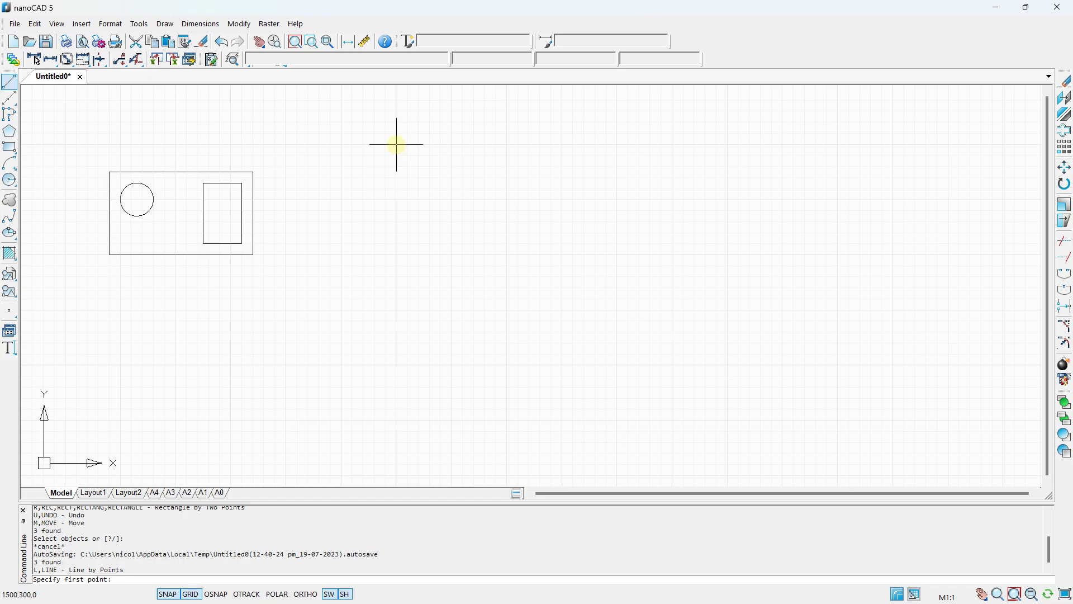
pyautogui.click(397, 309)
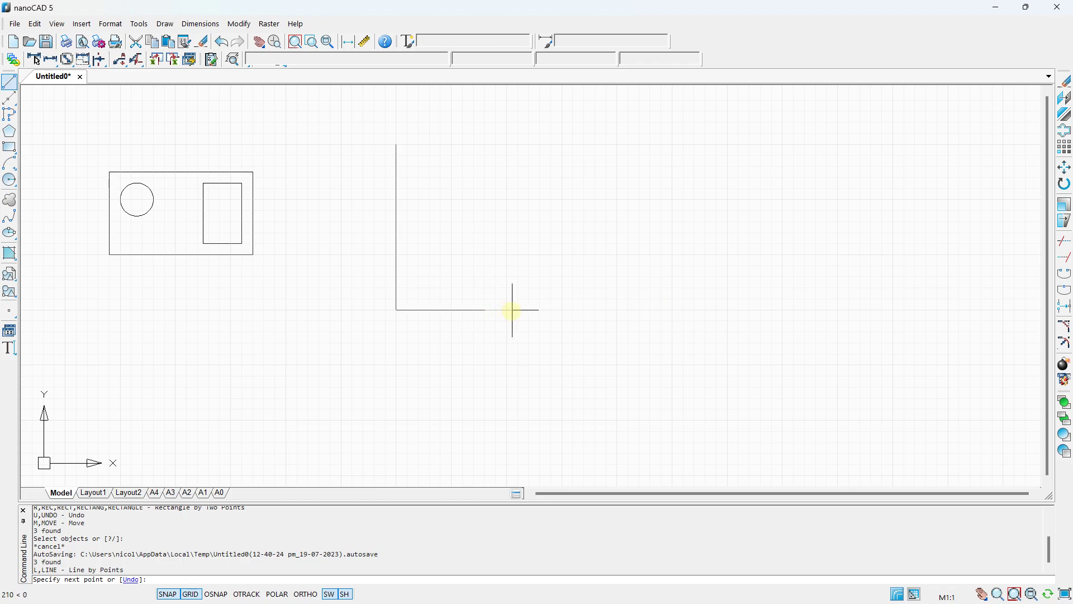
pyautogui.click(672, 310)
pyautogui.click(673, 144)
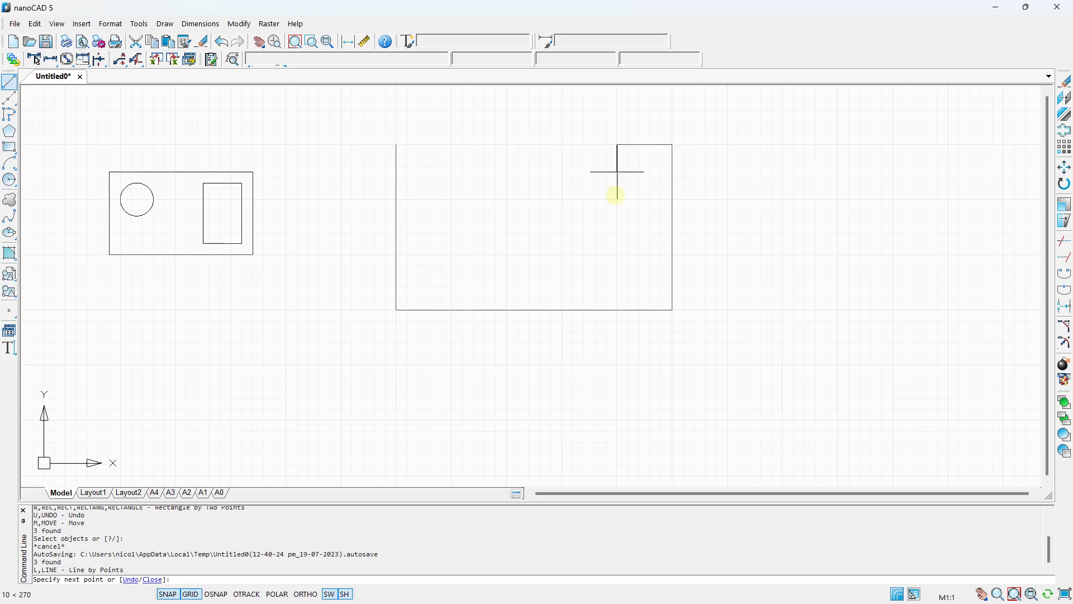
pyautogui.click(617, 255)
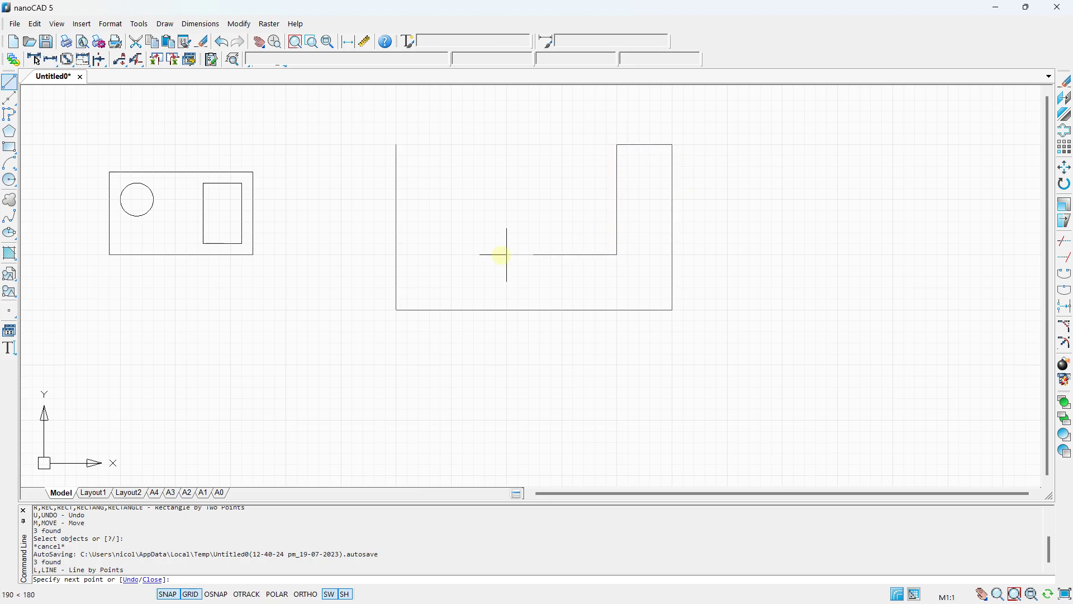
pyautogui.click(446, 255)
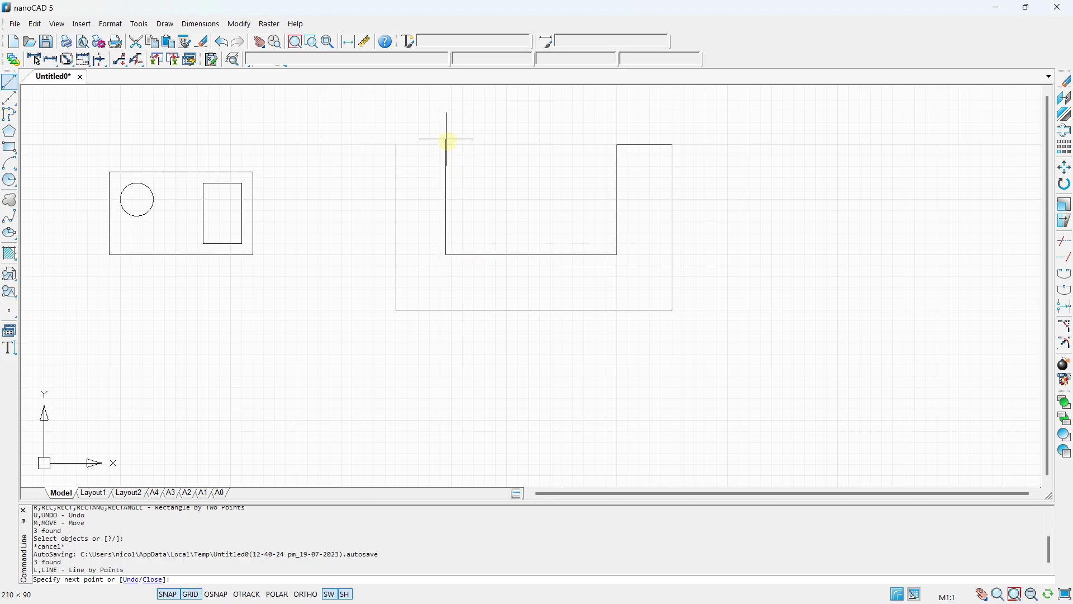
pyautogui.click(452, 145)
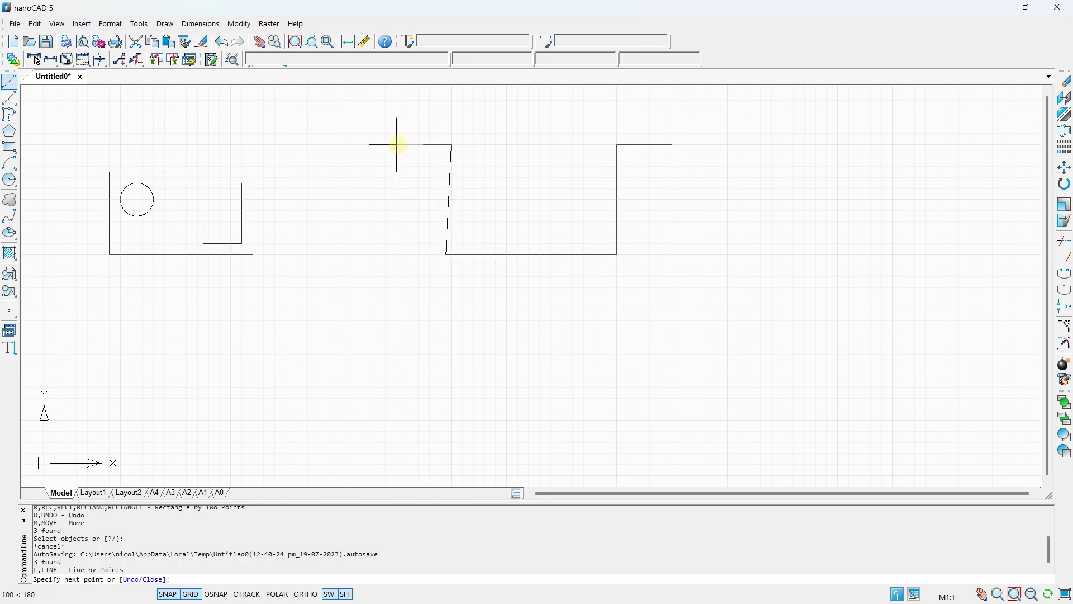
pyautogui.press('Return')
# - Straighten the U-shape's inner left corner by stretching the ends of the slanted line and the notch's bottom line 10 units right
pyautogui.scroll(2, 451, 235)
pyautogui.click(444, 263)
pyautogui.click(444, 264)
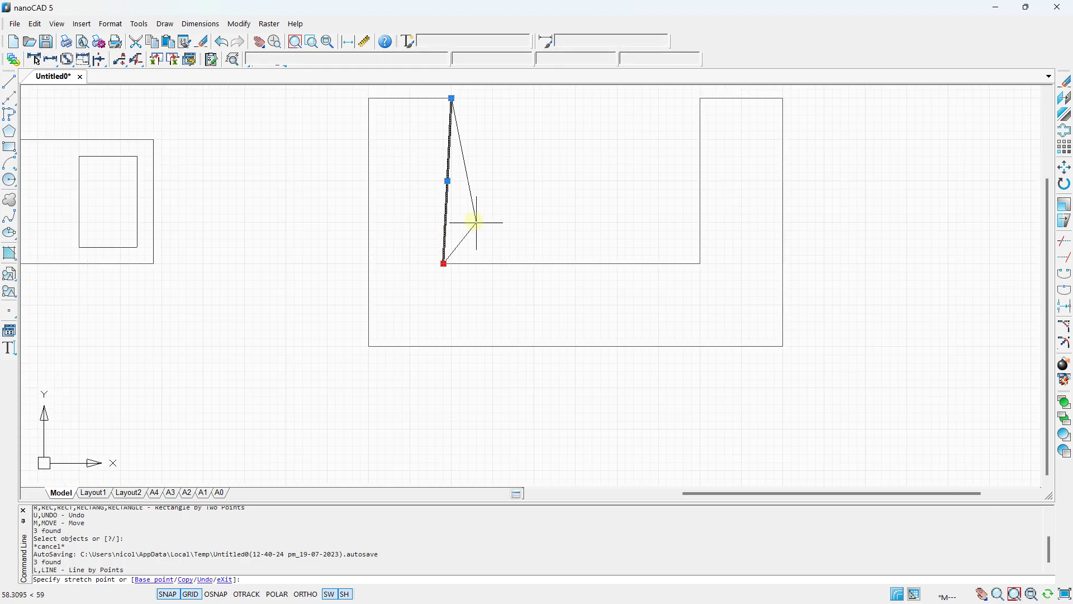
pyautogui.click(452, 263)
pyautogui.click(443, 266)
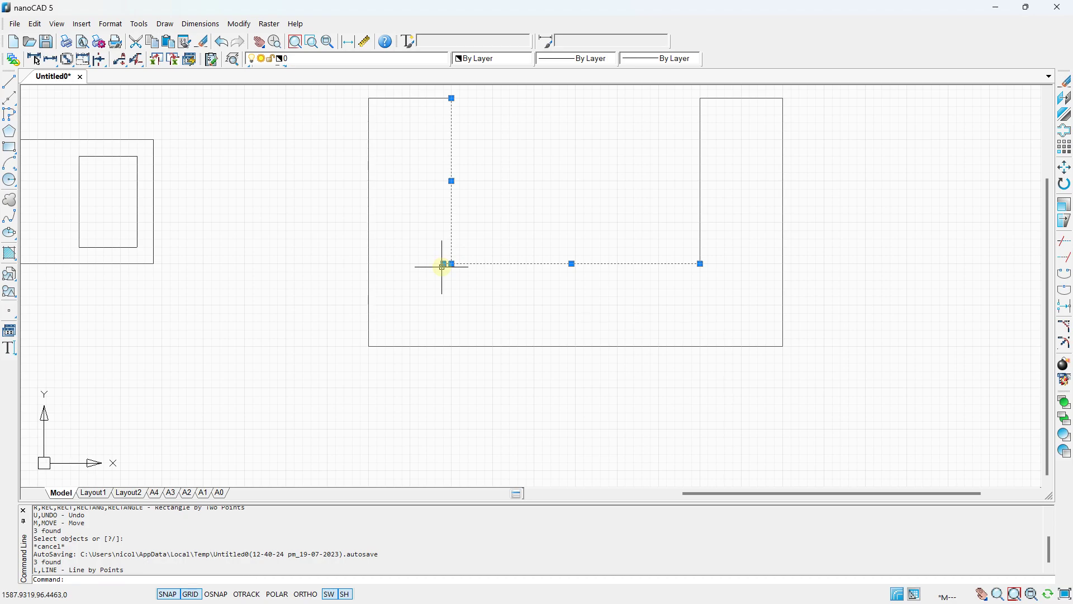
pyautogui.click(444, 263)
pyautogui.click(452, 263)
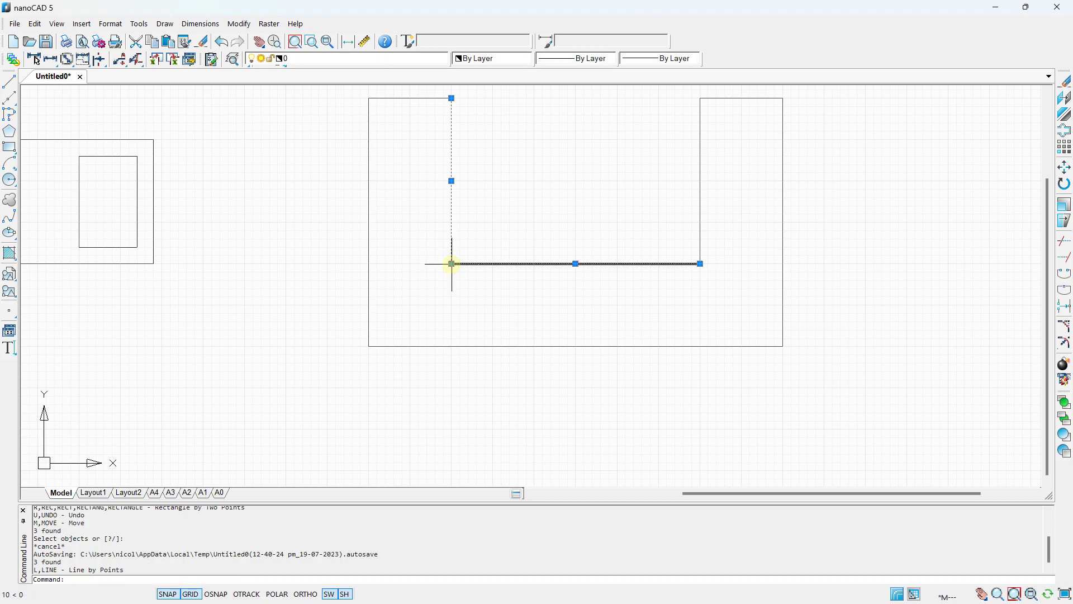
pyautogui.press('Escape')
# - Select the whole U-shape and move it about 690 units to the right, using a base point to its right, level with its bottom edge
pyautogui.scroll(-2, 452, 263)
pyautogui.scroll(1, 517, 213)
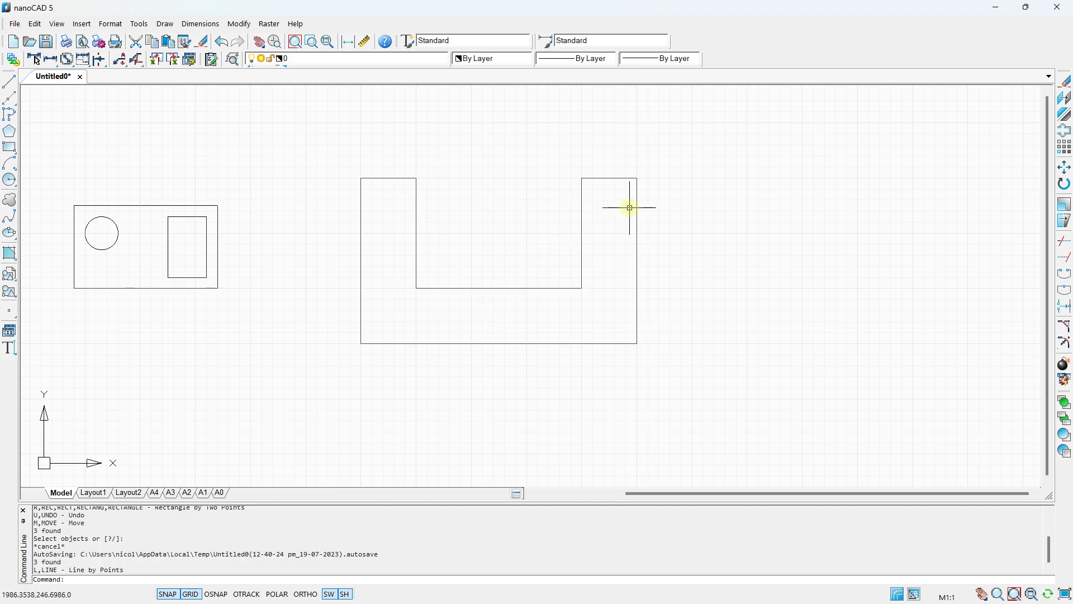
pyautogui.moveTo(647, 241)
pyautogui.mouseDown(button='middle')
pyautogui.moveTo(535, 219)
pyautogui.moveTo(511, 203)
pyautogui.moveTo(480, 249)
pyautogui.mouseUp(button='middle')
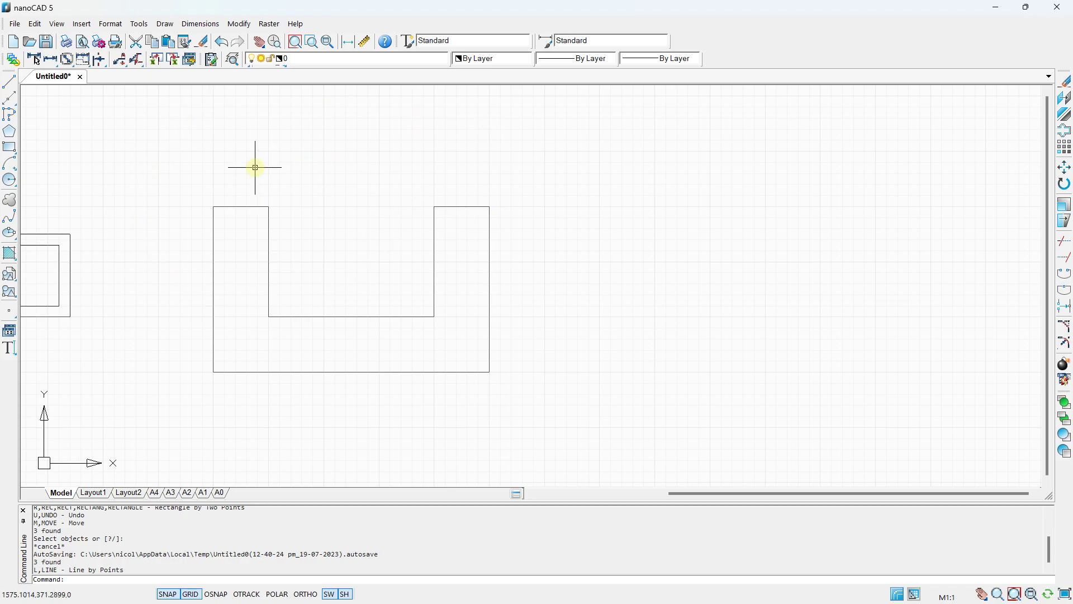
pyautogui.scroll(-1, 254, 168)
pyautogui.click(195, 144)
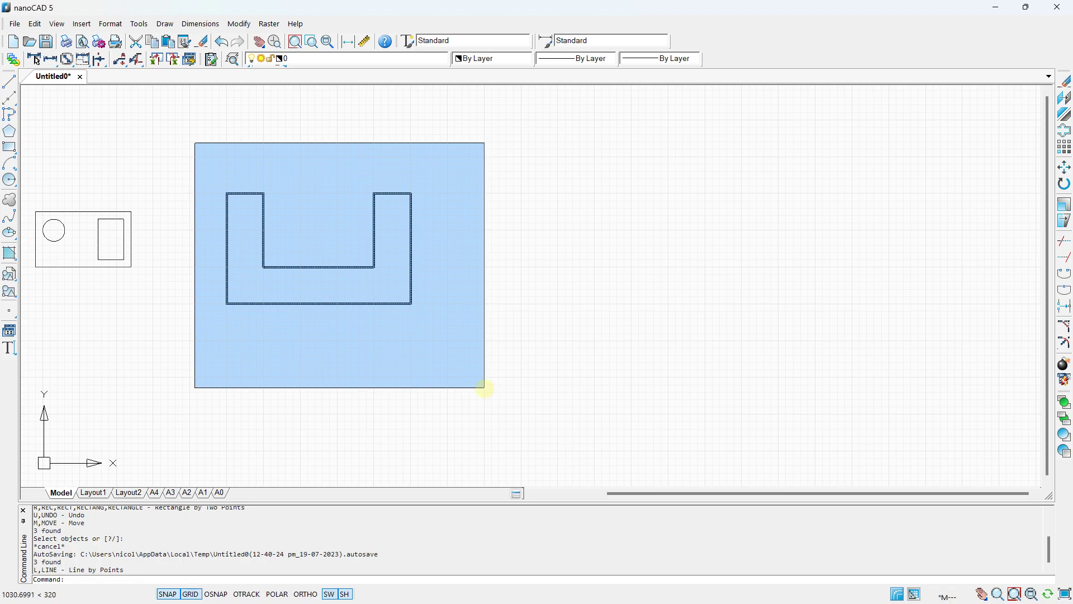
pyautogui.click(485, 389)
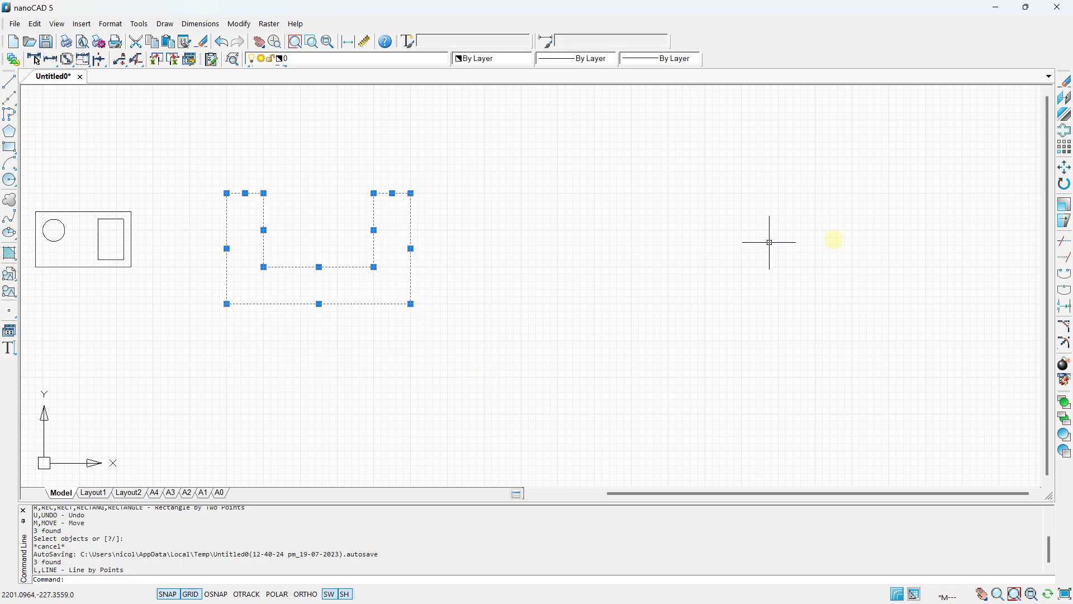
pyautogui.click(1066, 168)
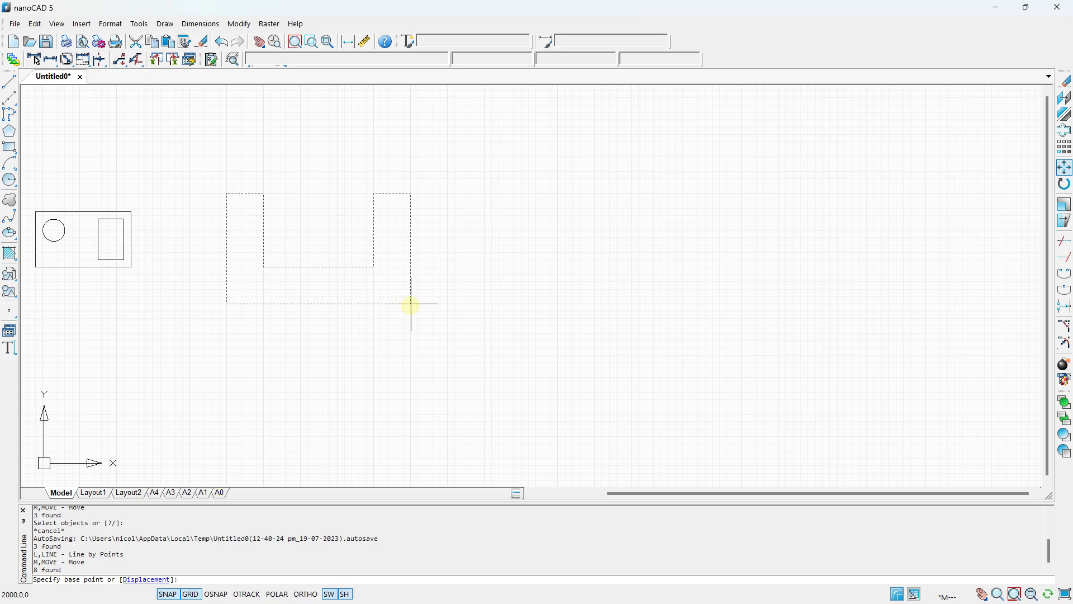
pyautogui.click(558, 304)
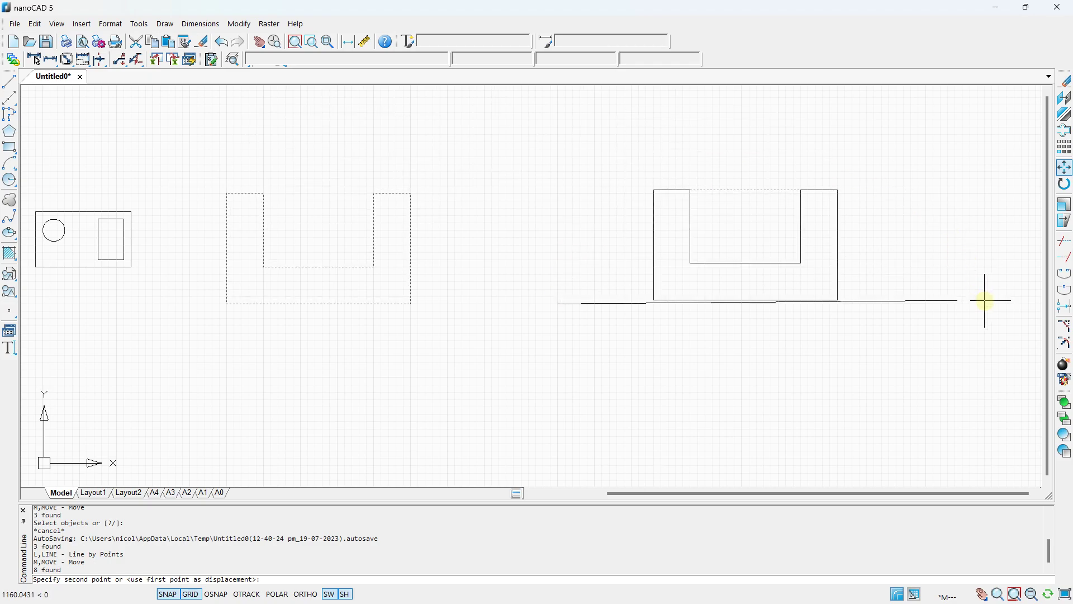
pyautogui.click(812, 304)
# - Copy the U-shape from its lower-right corner, placing two copies in a row about 830 and 1650 units to its right
pyautogui.moveTo(540, 209)
pyautogui.mouseDown(button='middle')
pyautogui.moveTo(466, 215)
pyautogui.moveTo(221, 179)
pyautogui.moveTo(192, 187)
pyautogui.mouseUp(button='middle')
pyautogui.scroll(2, 151, 190)
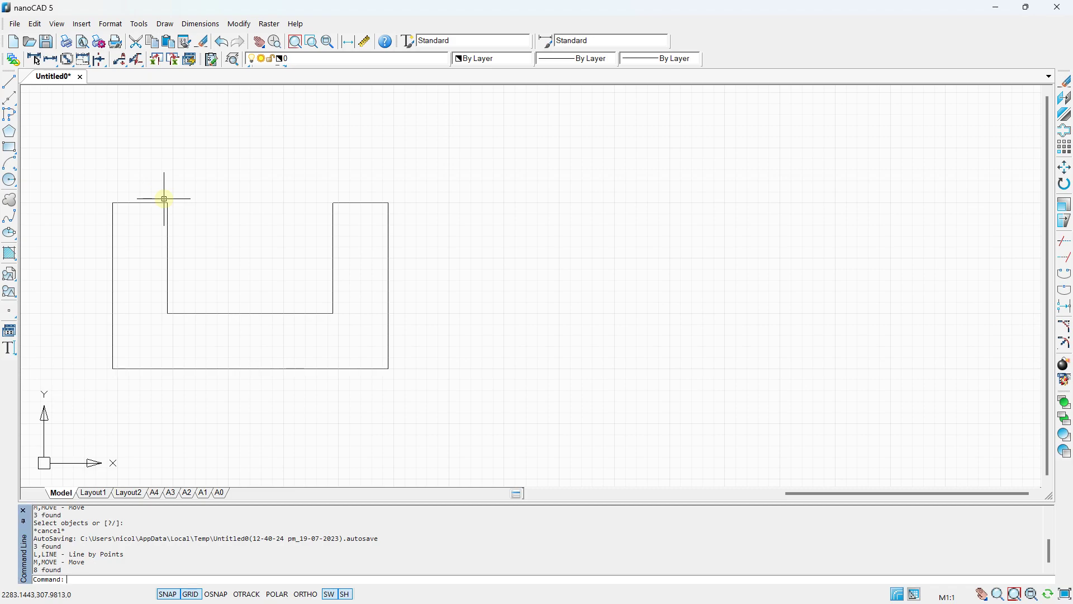
pyautogui.click(1067, 102)
pyautogui.scroll(-1, 496, 227)
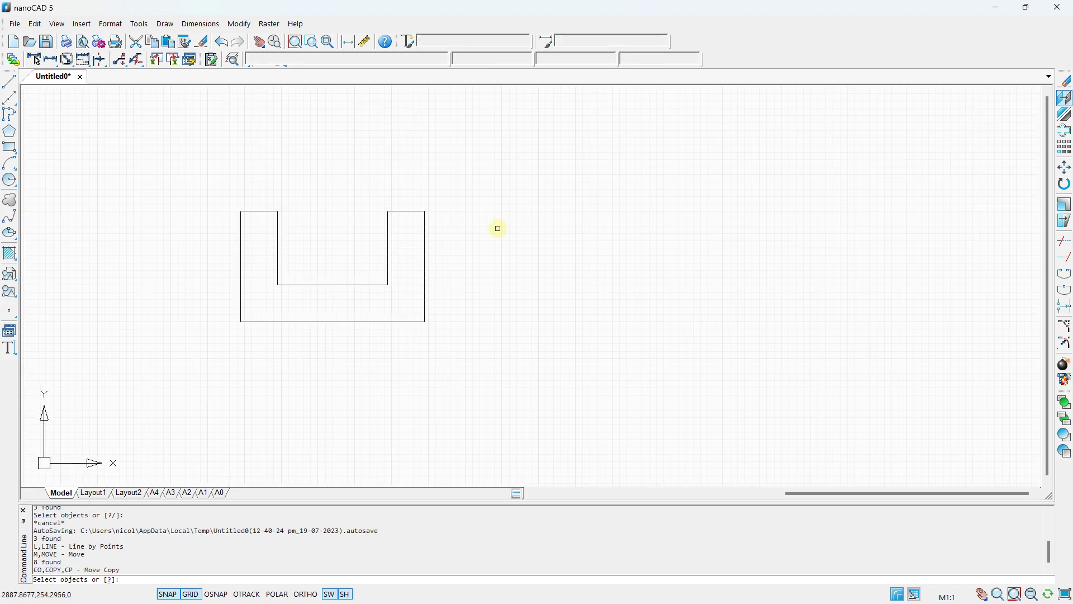
pyautogui.click(180, 163)
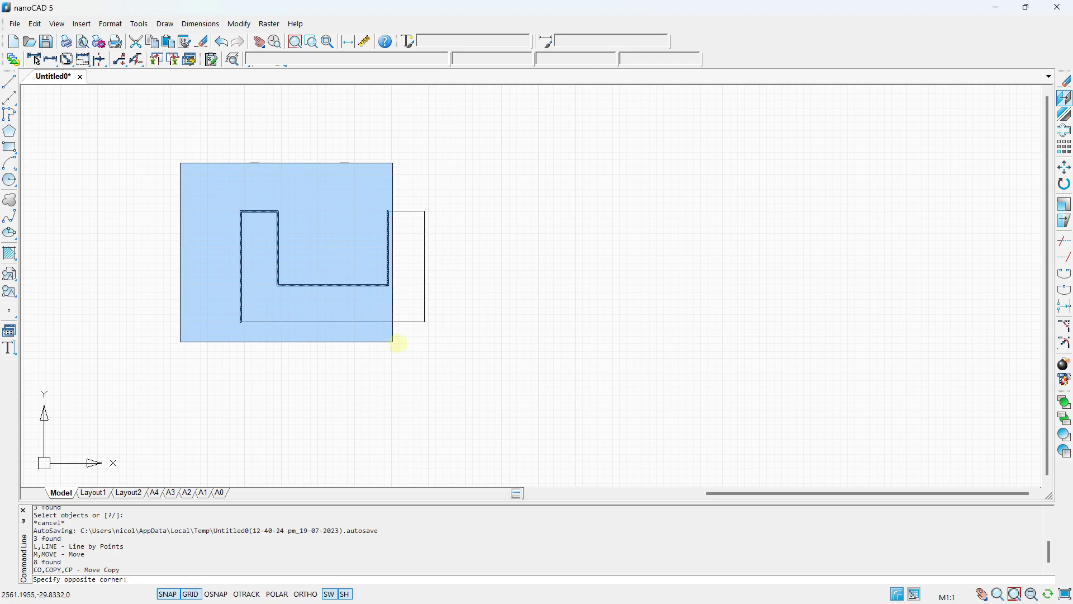
pyautogui.click(510, 386)
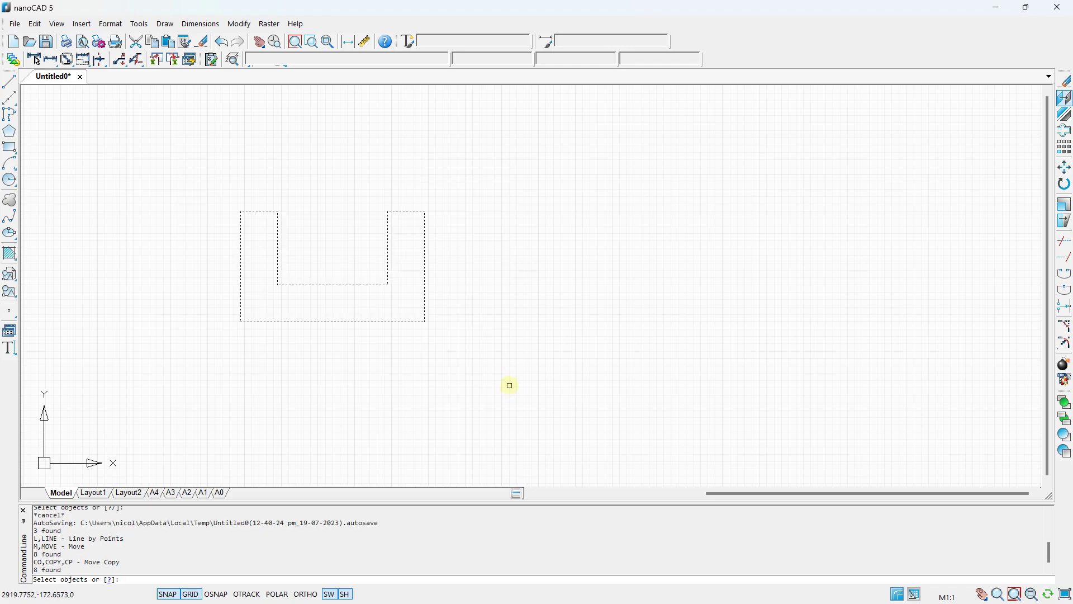
pyautogui.press('Return')
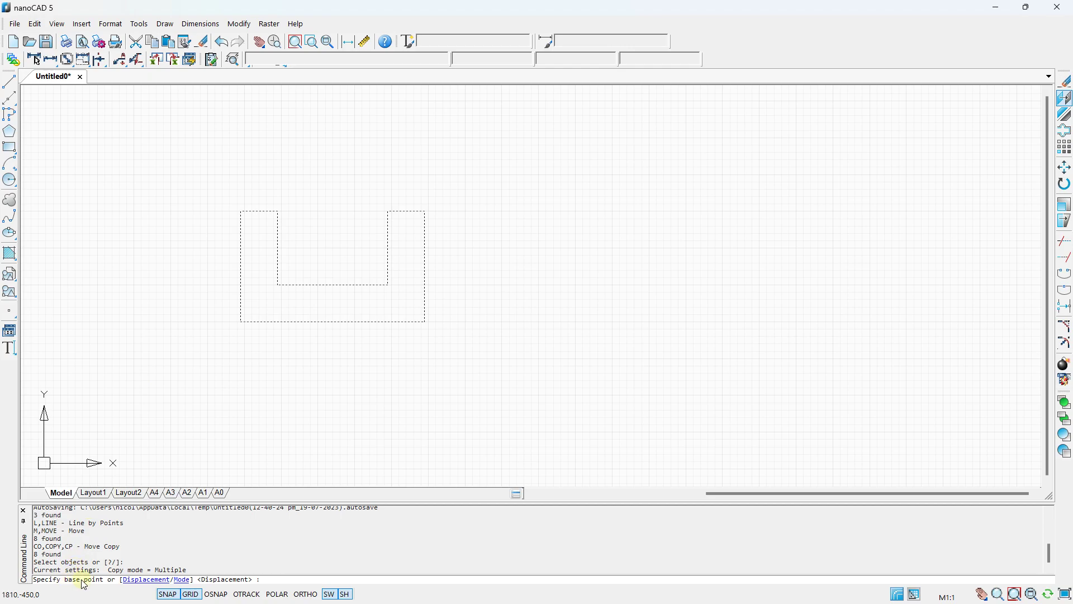
pyautogui.click(425, 322)
pyautogui.scroll(-3, 723, 323)
pyautogui.moveTo(723, 323); pyautogui.dragTo(506, 320, button='middle')
pyautogui.scroll(2, 511, 321)
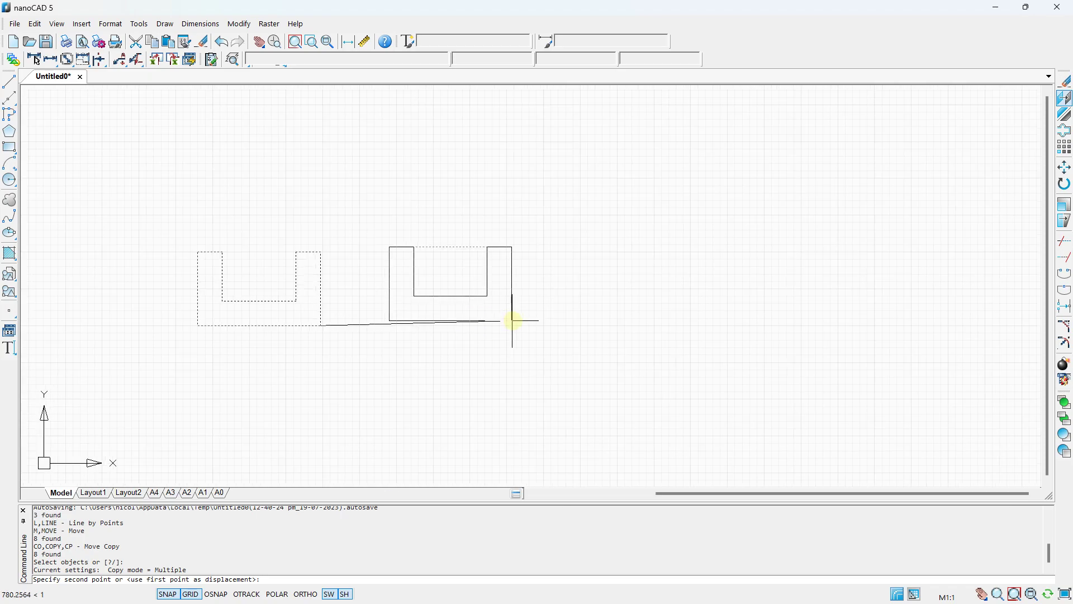
pyautogui.click(524, 325)
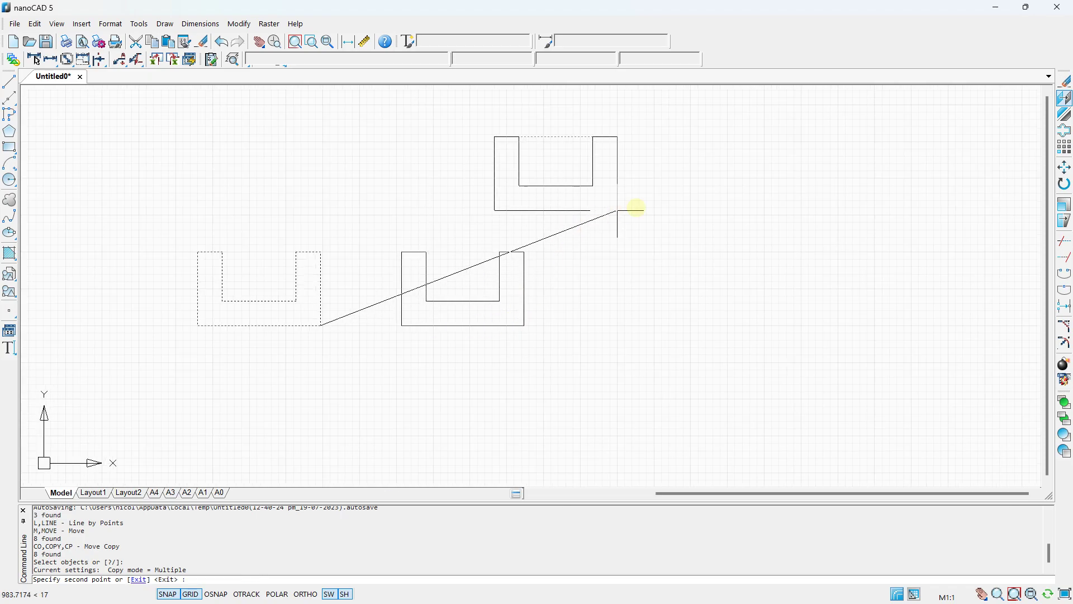
pyautogui.click(726, 326)
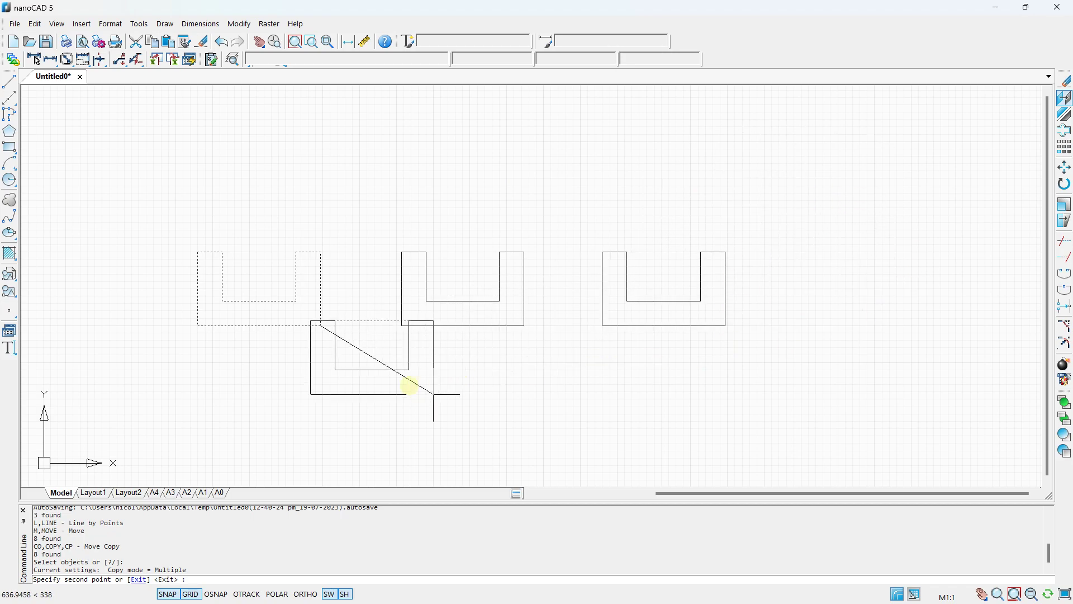
# - Place three more copies of the U-shape as a second row about 480 units above the first, and end the copying
pyautogui.click(319, 208)
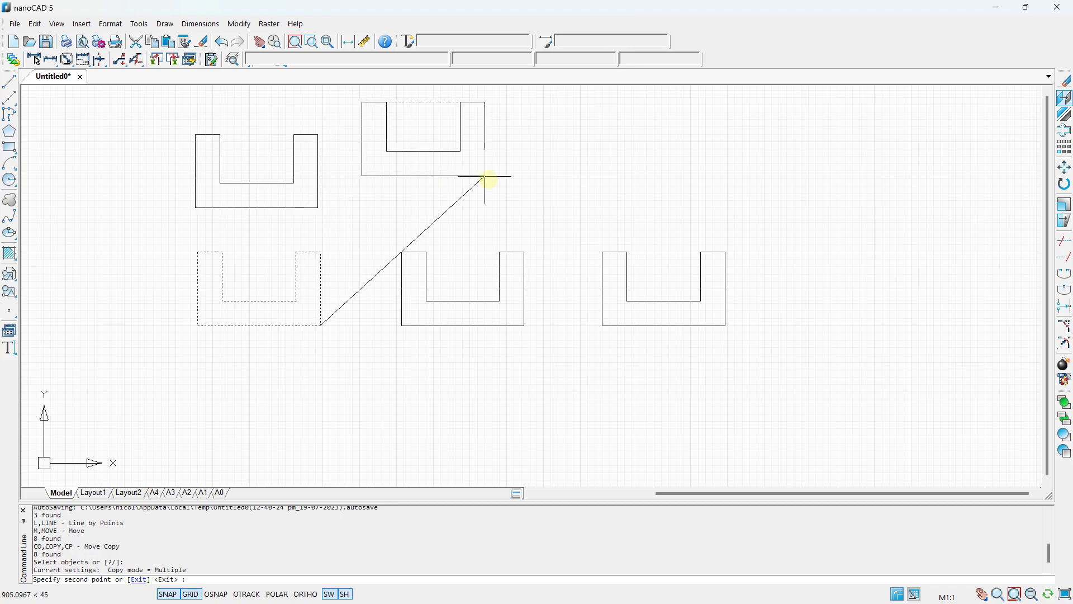
pyautogui.click(520, 208)
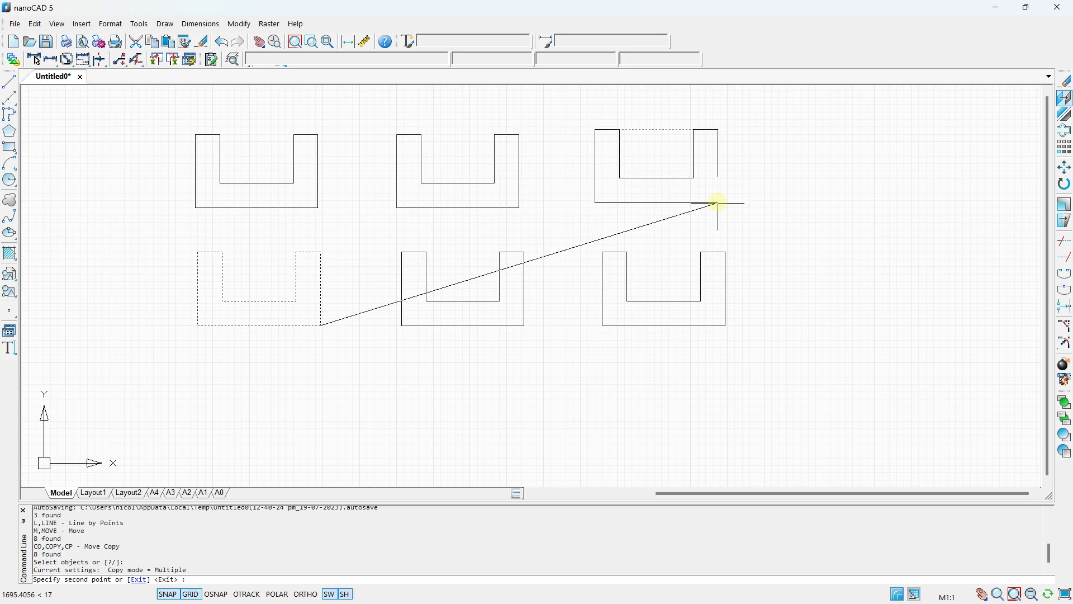
pyautogui.click(719, 205)
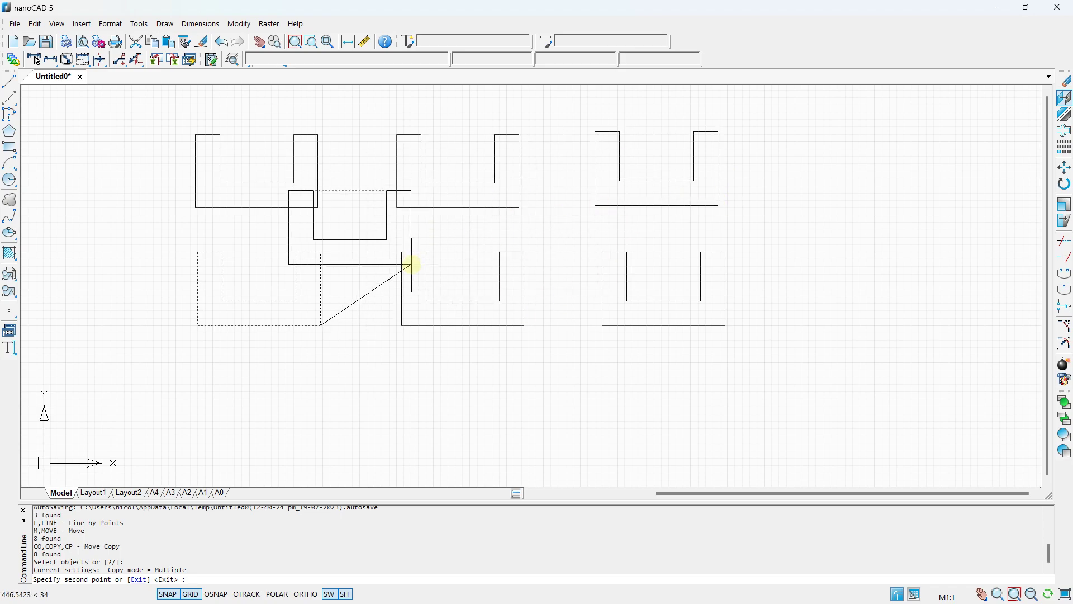
pyautogui.press('Escape')
# - Copy all six U-shapes as a block three times: about 1000 units below, about 2500 units to the right, and diagonally below right
pyautogui.scroll(-2, 412, 264)
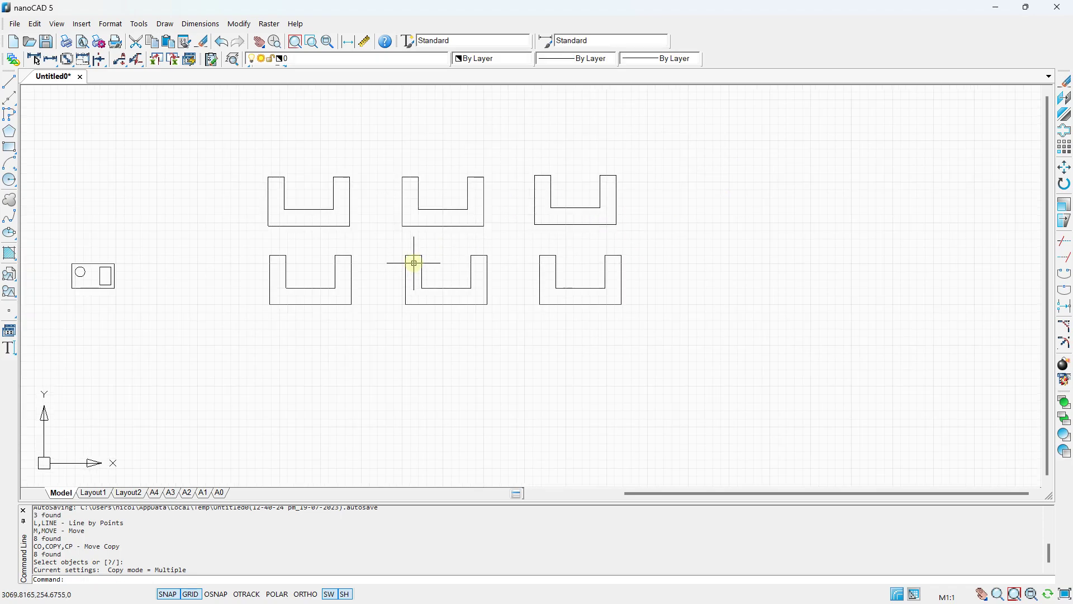
pyautogui.scroll(2, 414, 263)
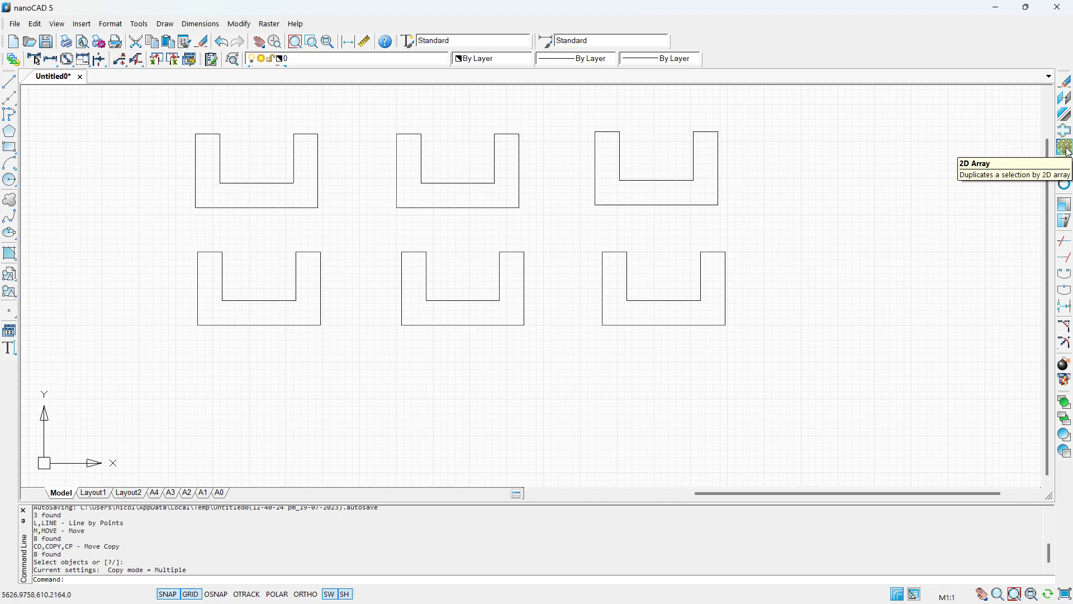
pyautogui.scroll(-2, 515, 216)
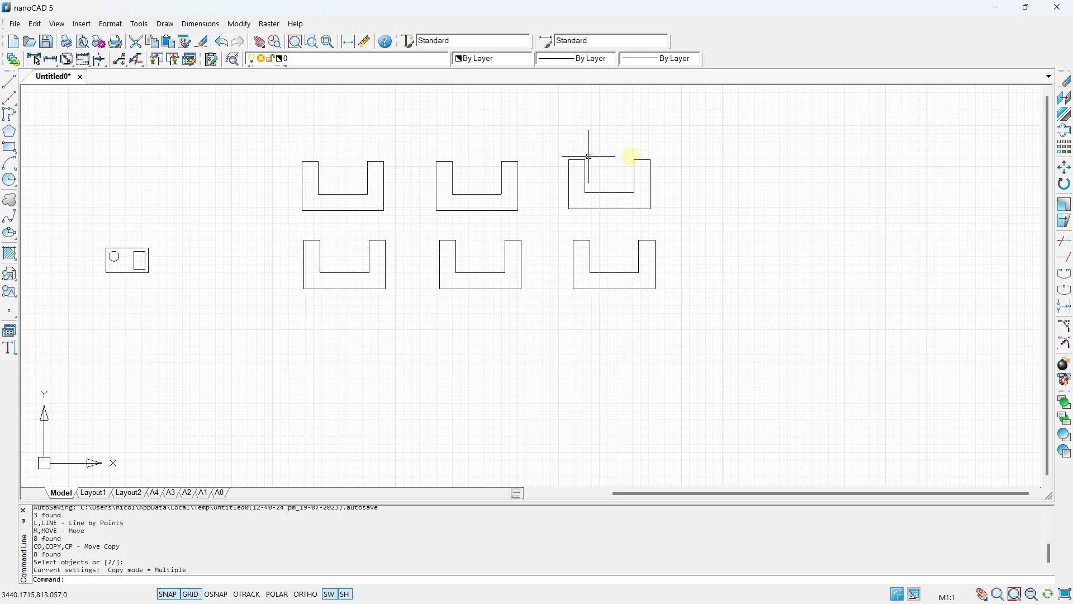
pyautogui.scroll(-2, 618, 212)
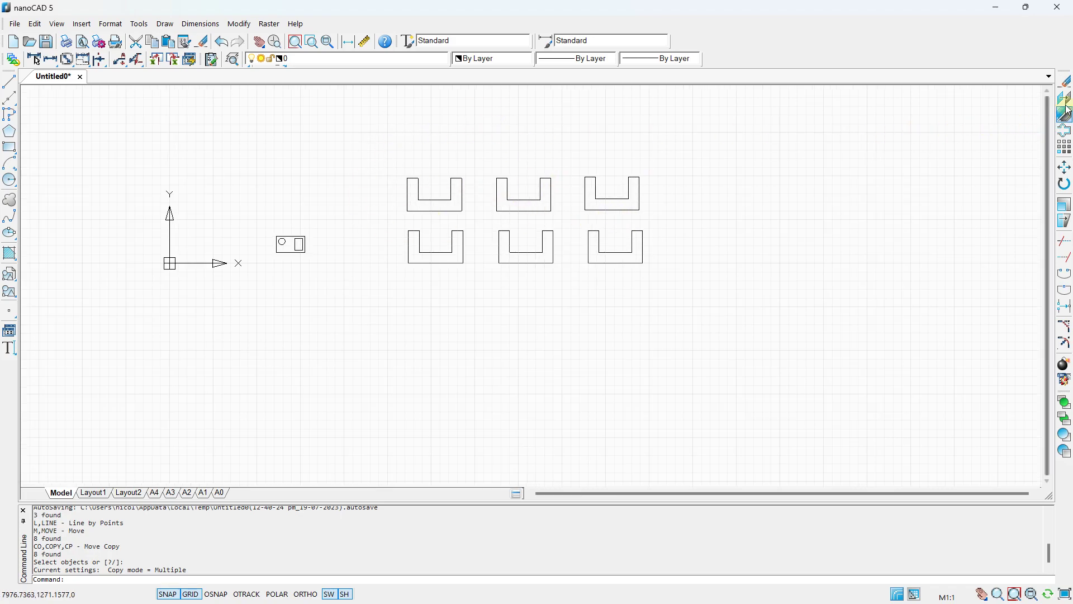
pyautogui.click(370, 128)
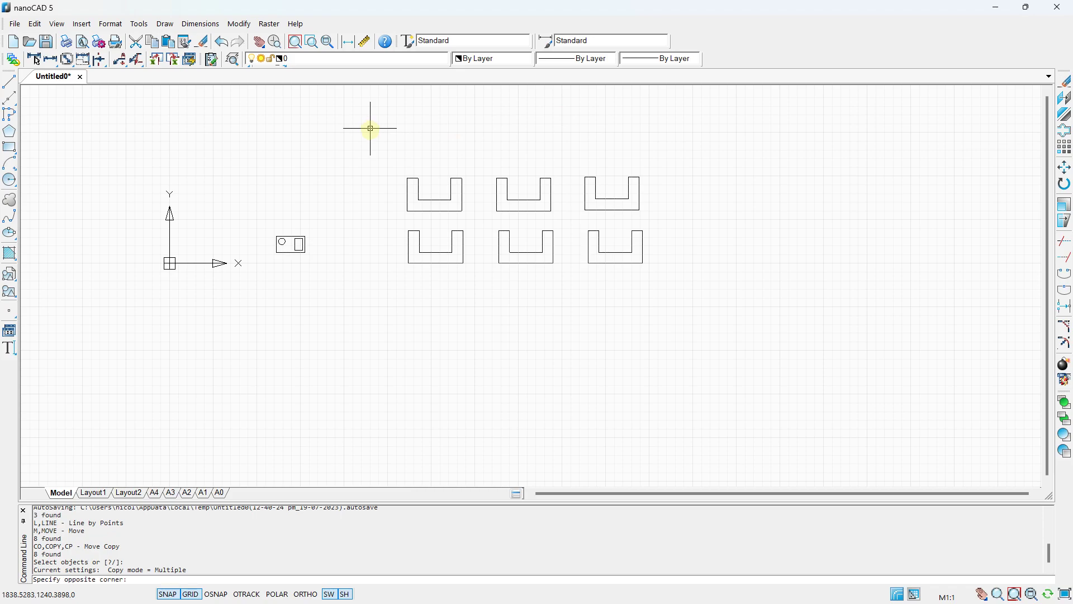
pyautogui.click(710, 334)
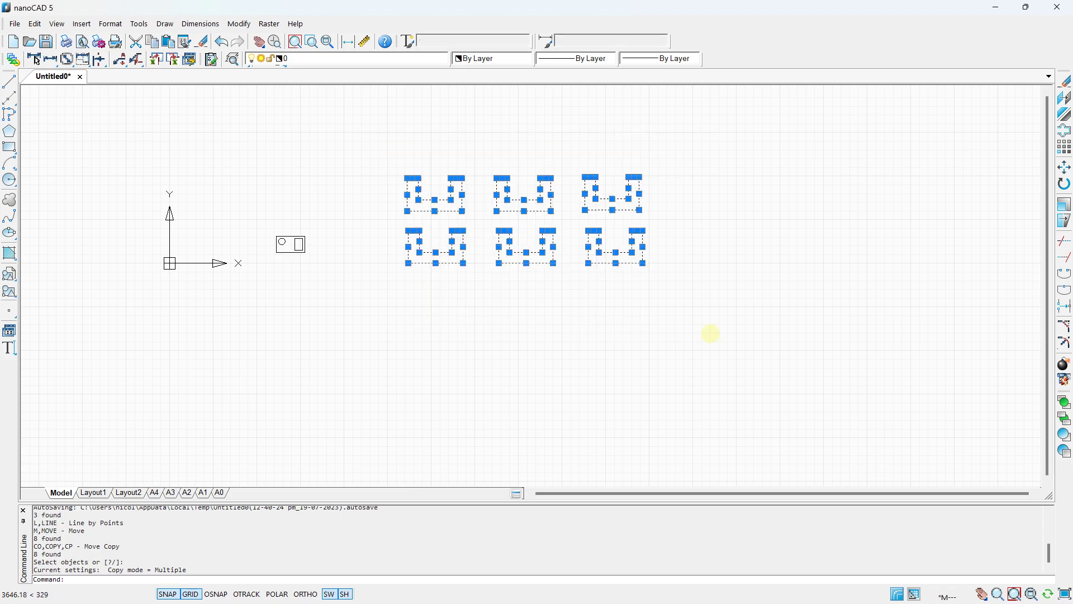
pyautogui.press('Return')
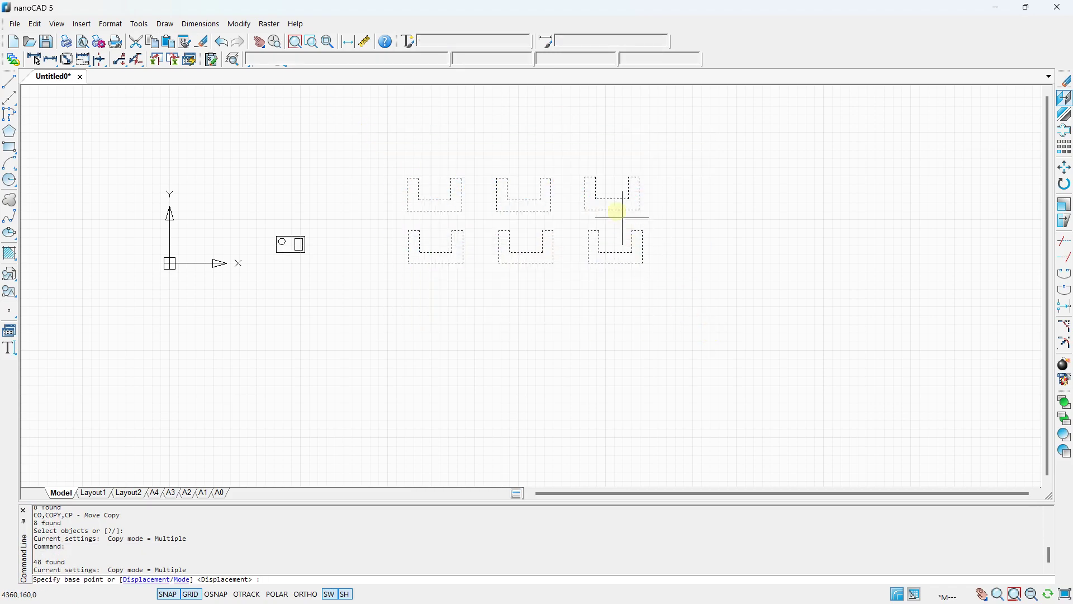
pyautogui.click(643, 263)
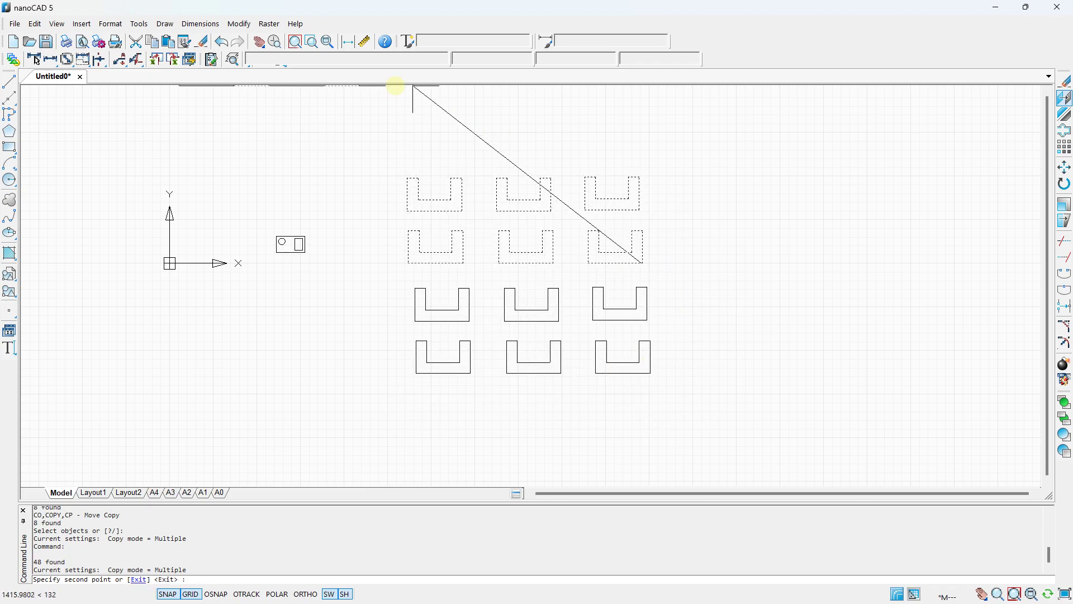
pyautogui.click(917, 253)
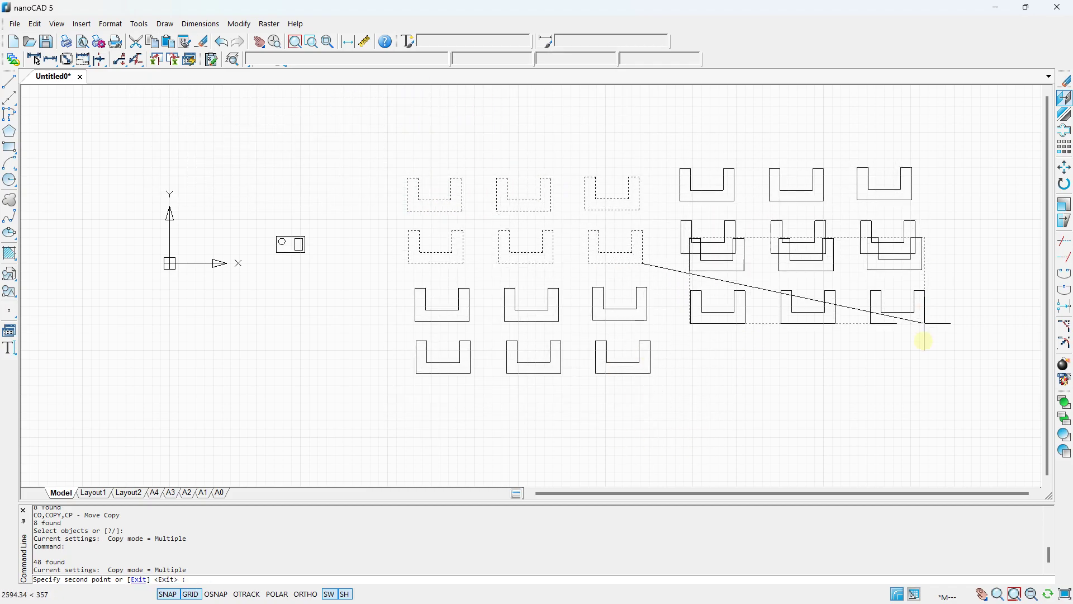
pyautogui.click(911, 369)
pyautogui.scroll(-2, 587, 239)
pyautogui.moveTo(587, 239); pyautogui.dragTo(482, 241, button='middle')
pyautogui.press('Escape')
pyautogui.scroll(2, 569, 209)
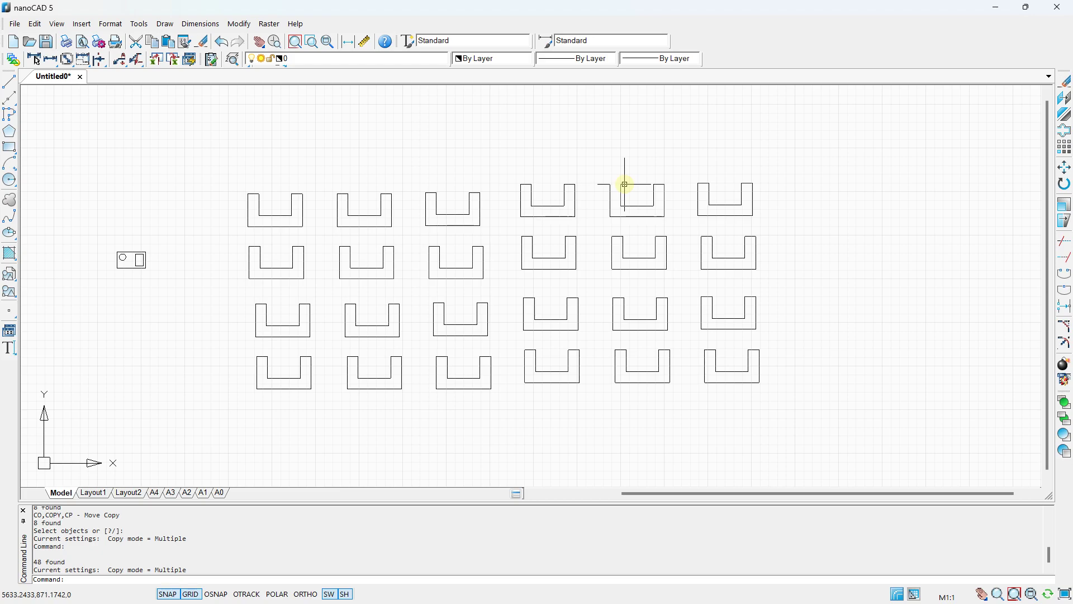
# - Erase all U-shapes together with the rectangles and circle, selecting everything with one crossing window
pyautogui.scroll(-2, 626, 183)
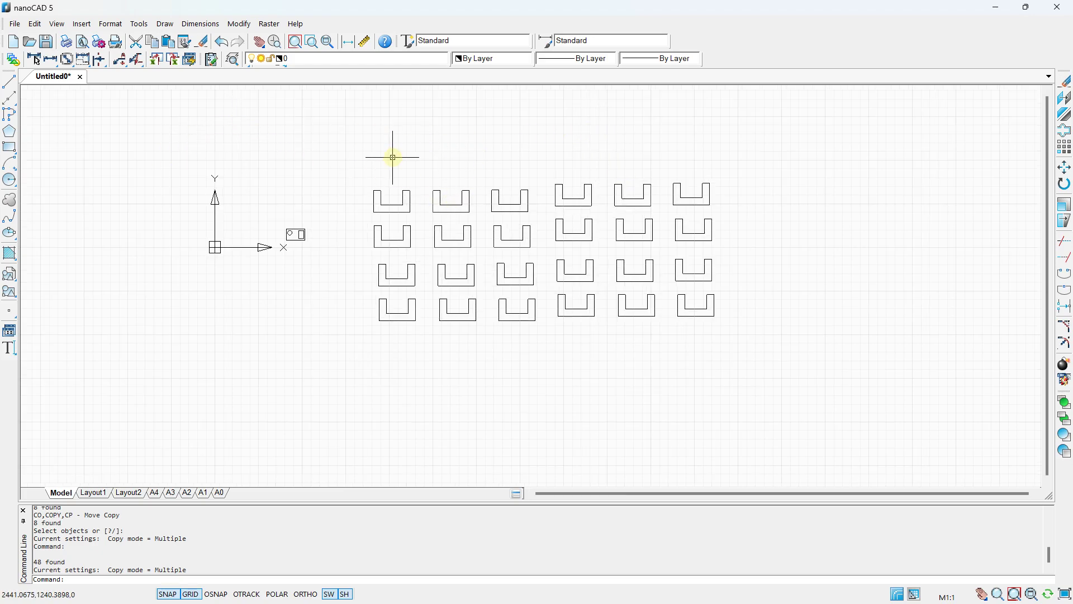
pyautogui.click(808, 132)
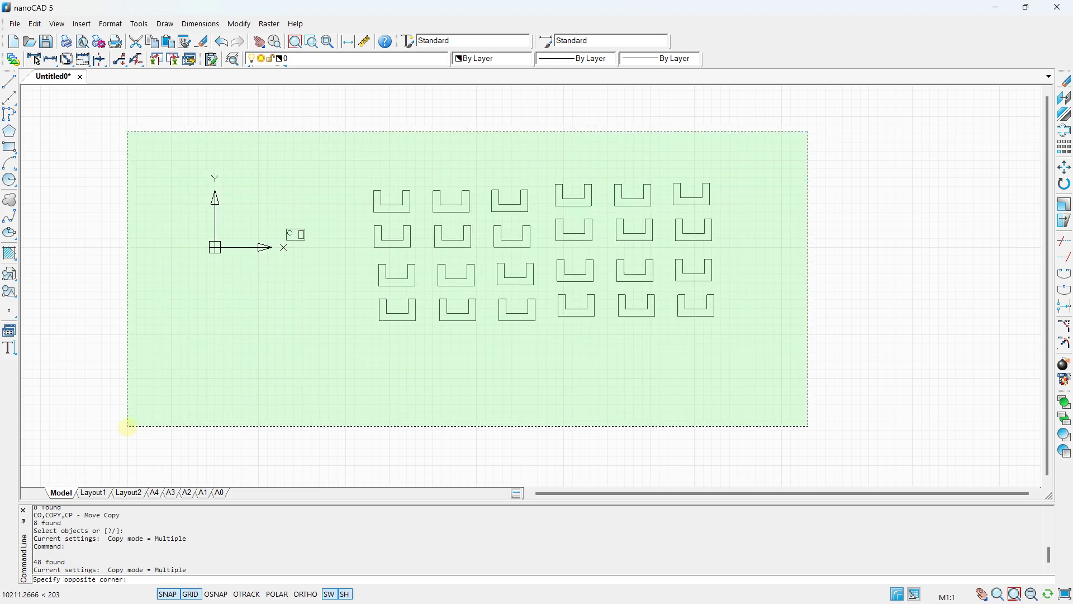
pyautogui.click(127, 427)
pyautogui.press('Delete')
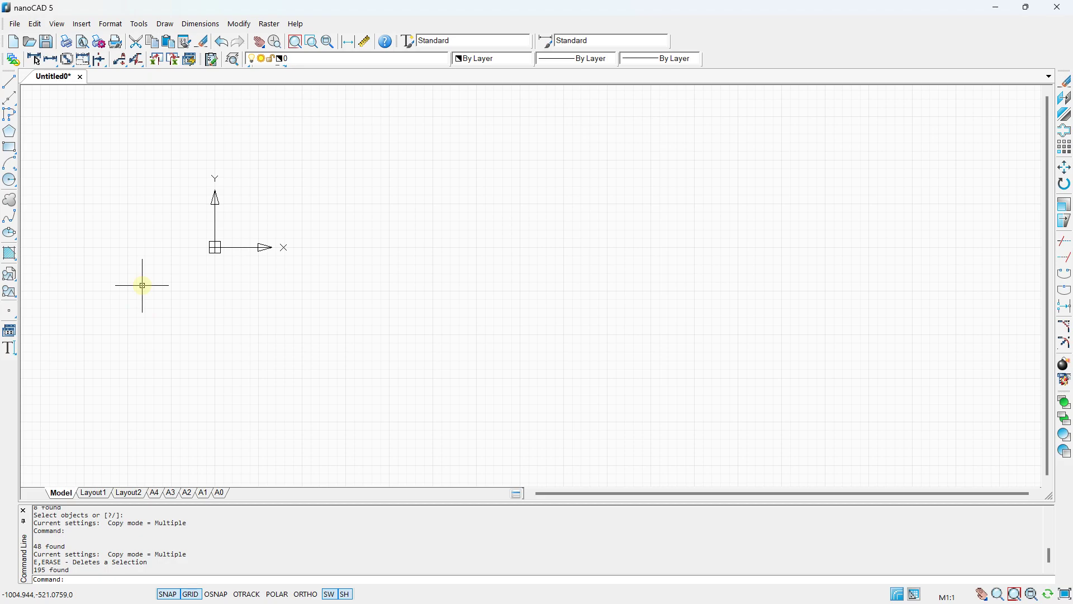
pyautogui.moveTo(148, 278)
pyautogui.mouseDown(button='middle')
pyautogui.moveTo(146, 345)
pyautogui.moveTo(98, 384)
pyautogui.mouseUp(button='middle')
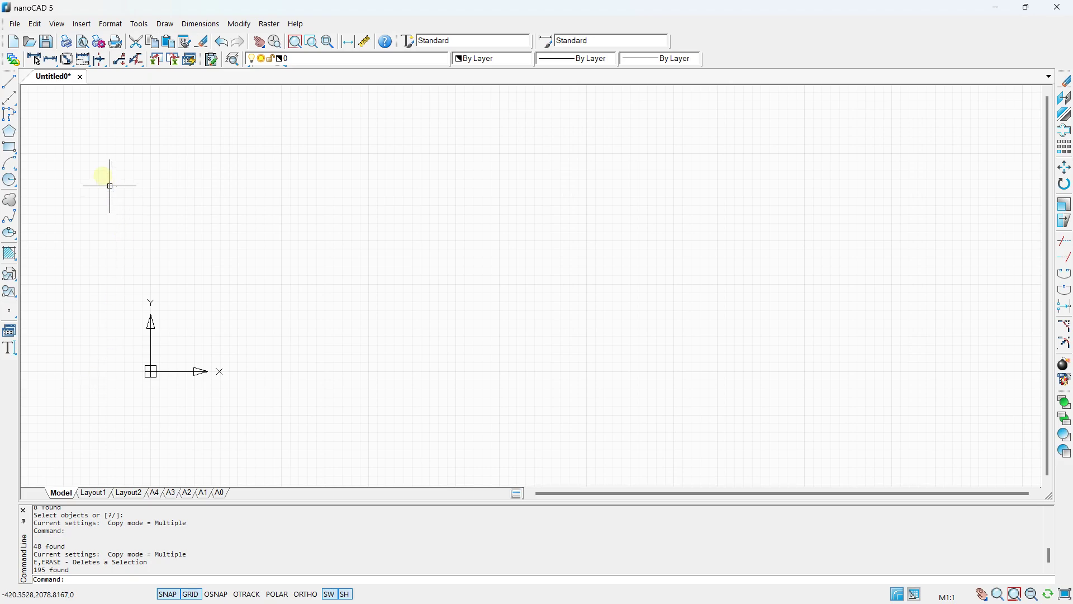